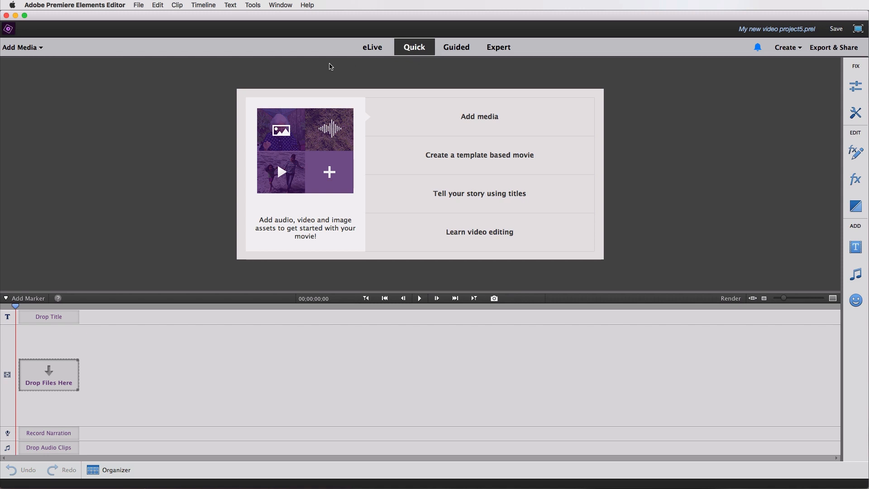
# Look at the Guided workspace's Basics and Fun Edits, ending in the Expert workspace.
pyautogui.click(491, 49)
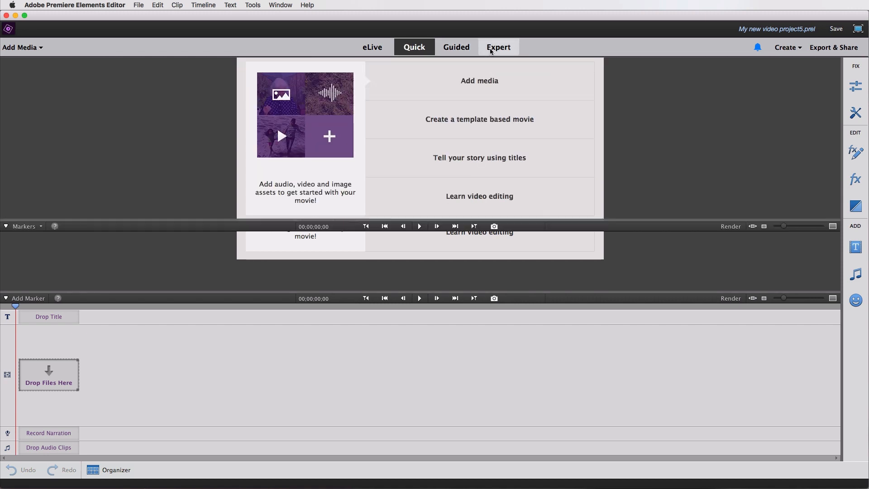
pyautogui.click(458, 50)
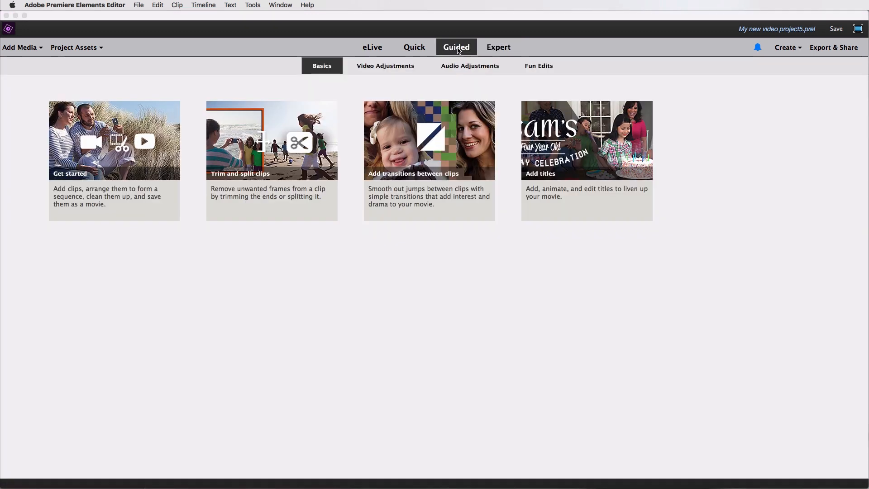
pyautogui.click(531, 71)
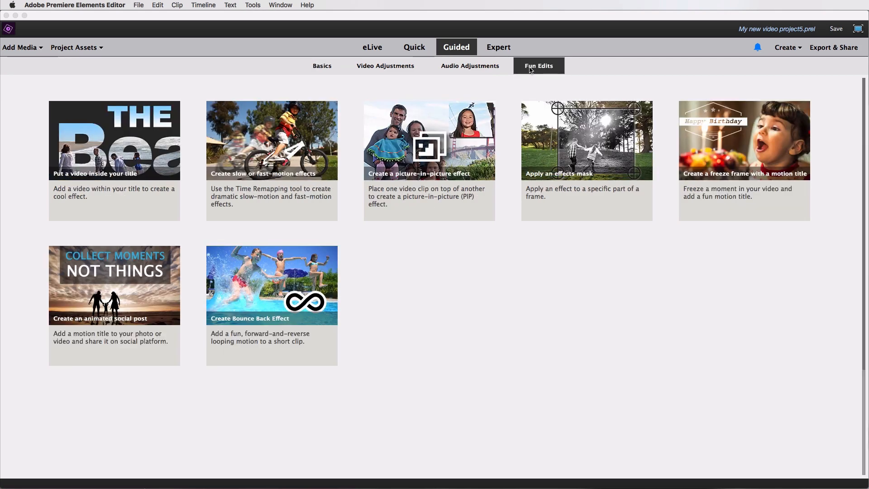
pyautogui.click(501, 49)
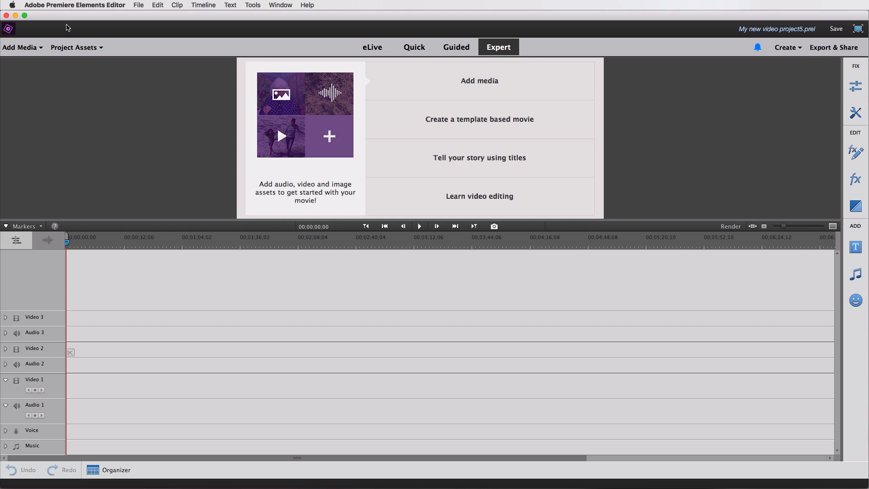
# Start adding media from files and folders, and browse G-DRIVE to the 2017 folder inside PHOTOS VIDEOS.
pyautogui.click(35, 48)
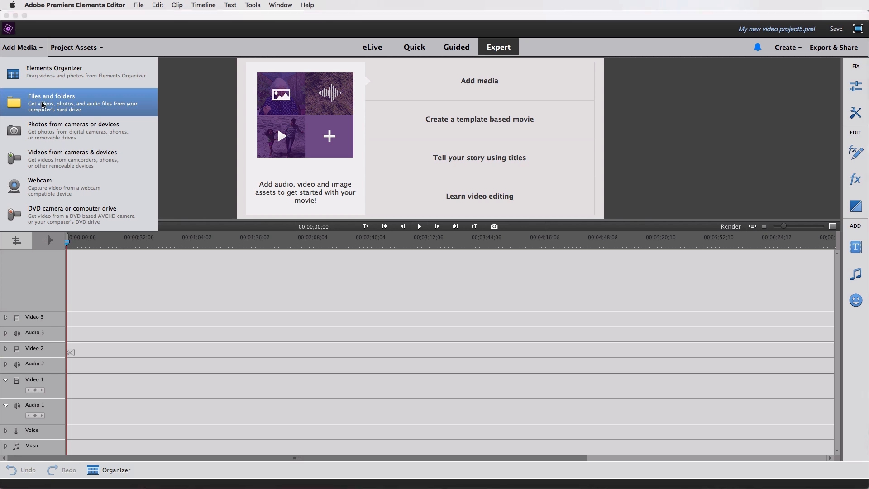
pyautogui.click(43, 105)
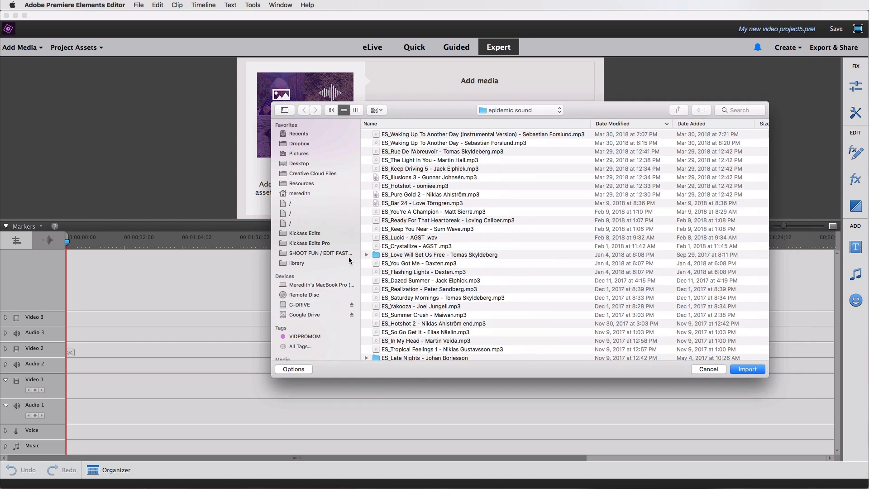
pyautogui.click(300, 305)
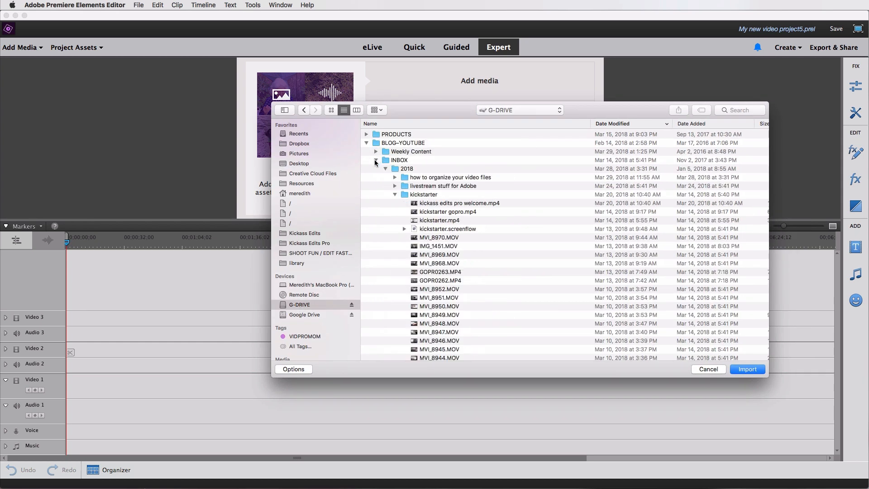
pyautogui.click(367, 142)
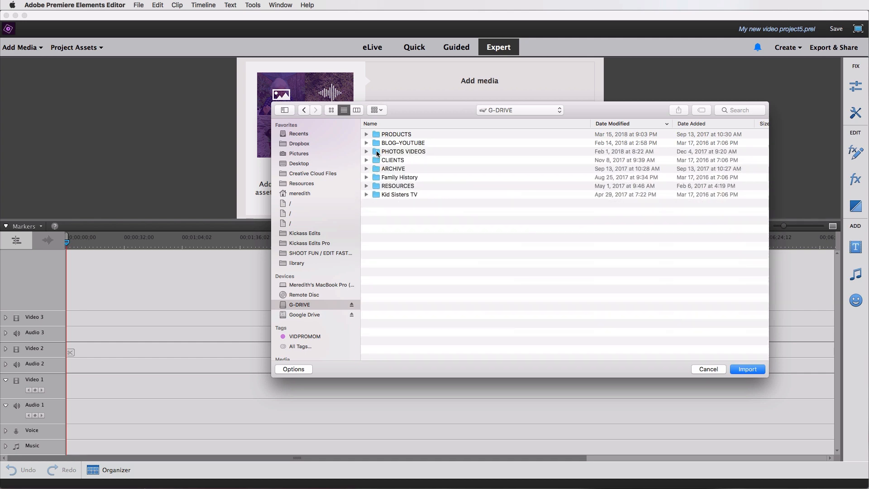
pyautogui.doubleClick(376, 150)
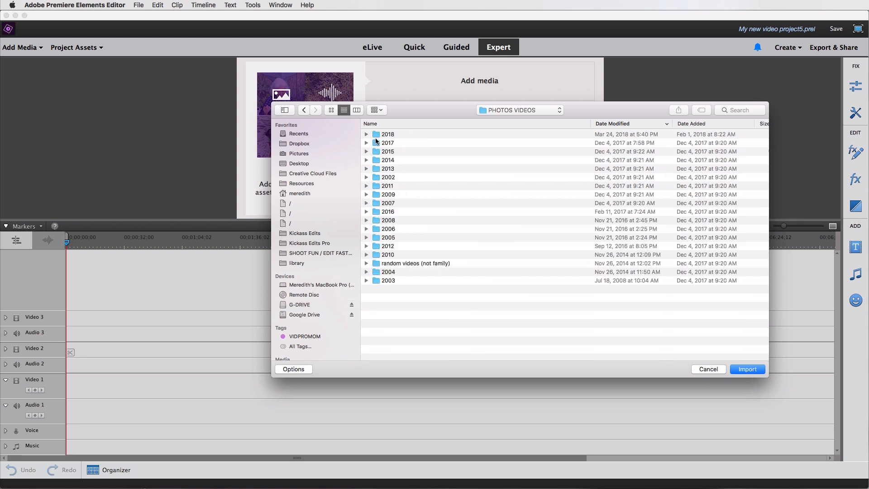
pyautogui.doubleClick(376, 142)
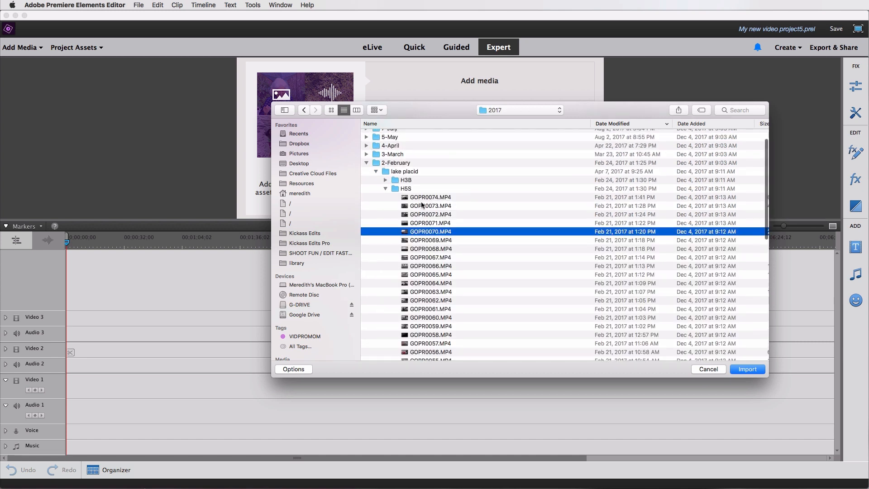
# Import the clips GOPR0074.MP4 through GOPR0037.MP4 from the lake placid H5S folder and close the project assets.
pyautogui.click(421, 200)
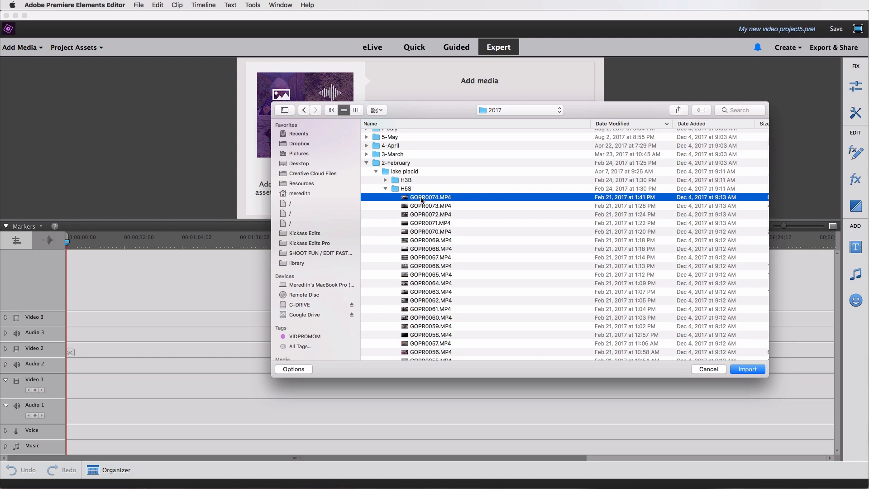
pyautogui.scroll(-10, 421, 200)
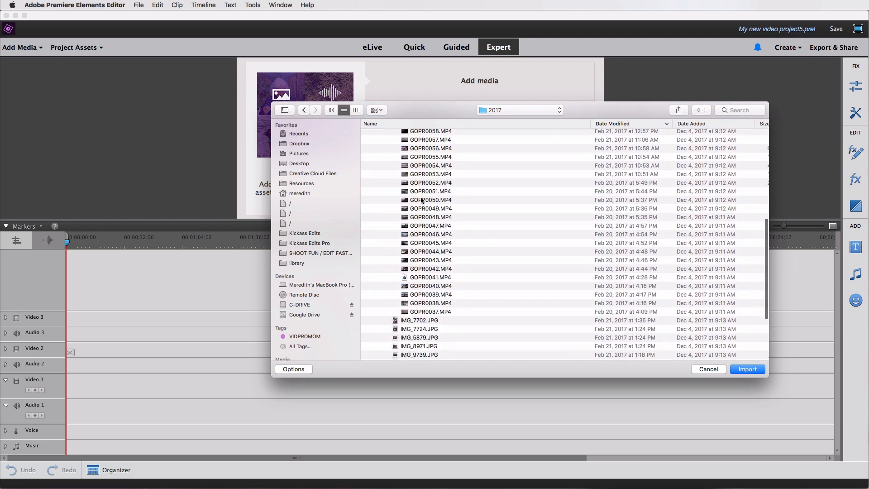
pyautogui.keyDown('shift'); pyautogui.click(421, 312); pyautogui.keyUp('shift')
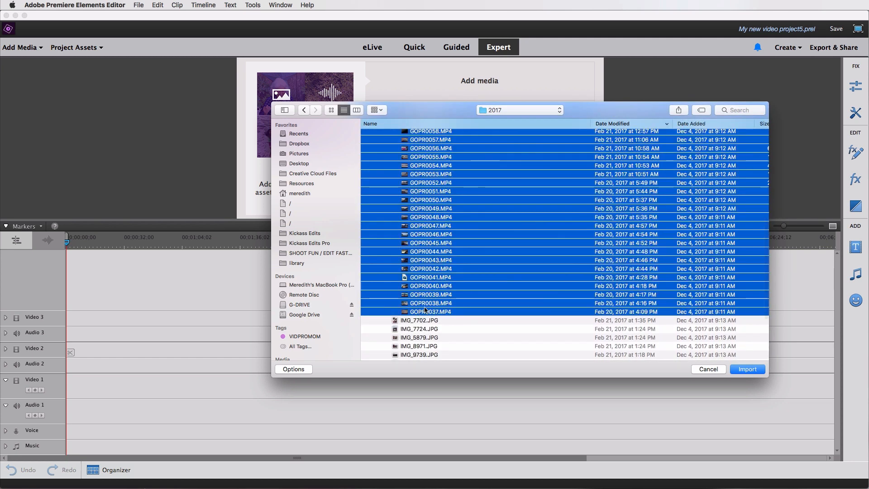
pyautogui.click(746, 370)
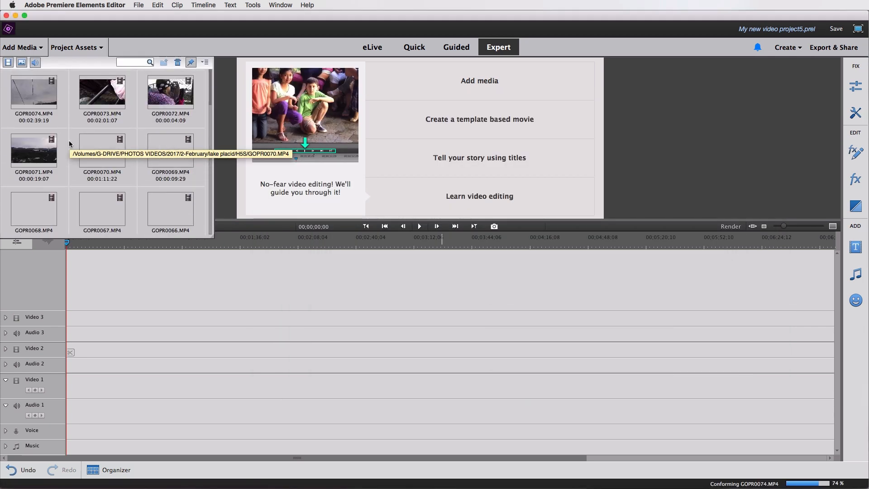
pyautogui.click(83, 51)
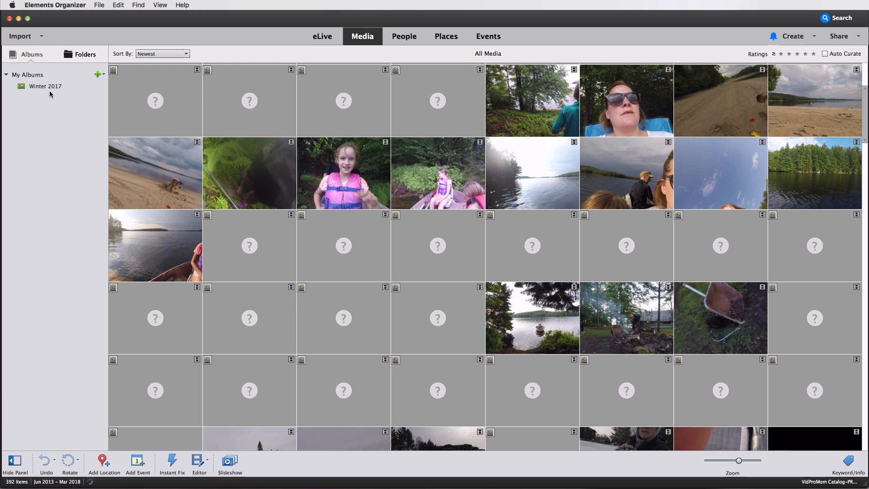
# In Elements Organizer, create a new album named Summer 2017.
pyautogui.click(98, 74)
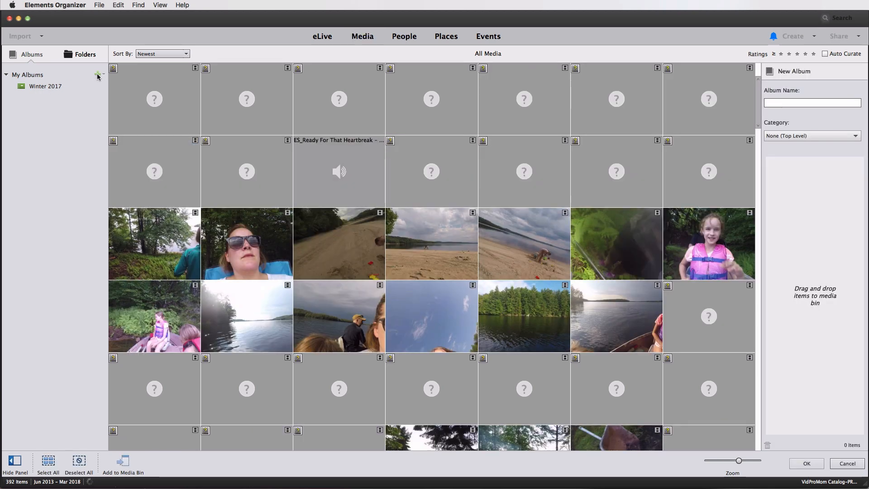
pyautogui.write('Summer 2017')
pyautogui.click(808, 463)
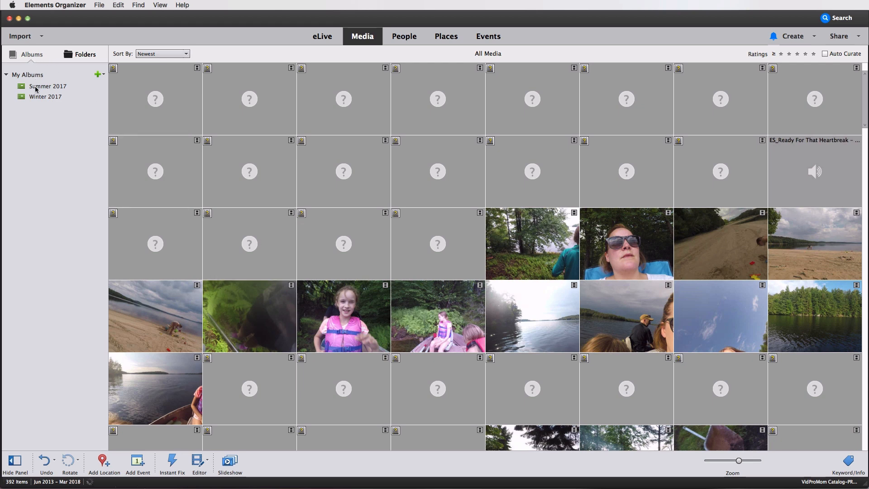
# Add the thirteen summer lake, beach and boat clips to the Summer 2017 album.
pyautogui.click(540, 256)
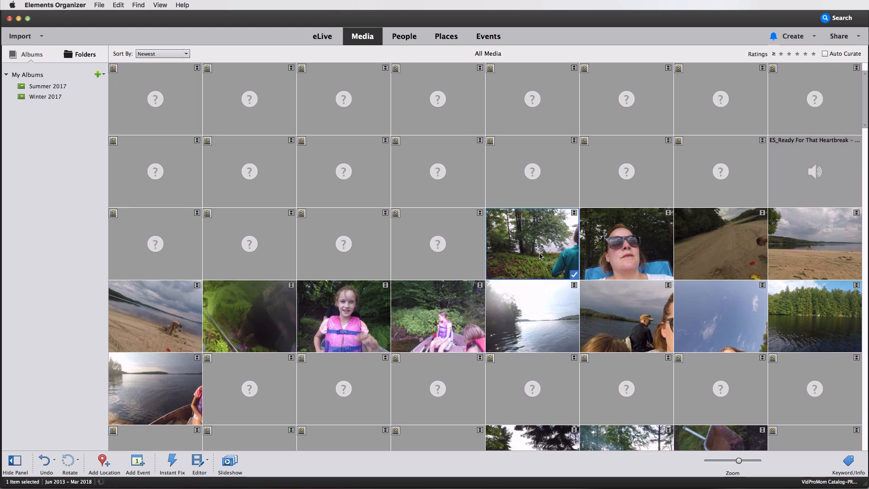
pyautogui.keyDown('super'); pyautogui.click(632, 258); pyautogui.keyUp('super')
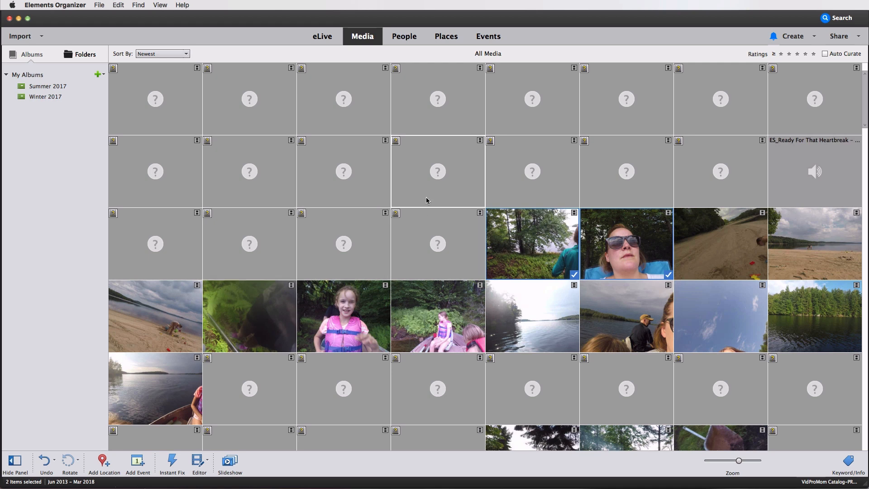
pyautogui.keyDown('super'); pyautogui.click(712, 257); pyautogui.keyUp('super')
pyautogui.keyDown('super'); pyautogui.click(816, 257); pyautogui.keyUp('super')
pyautogui.keyDown('super'); pyautogui.click(797, 314); pyautogui.keyUp('super')
pyautogui.keyDown('super'); pyautogui.click(724, 319); pyautogui.keyUp('super')
pyautogui.keyDown('super'); pyautogui.click(639, 329); pyautogui.keyUp('super')
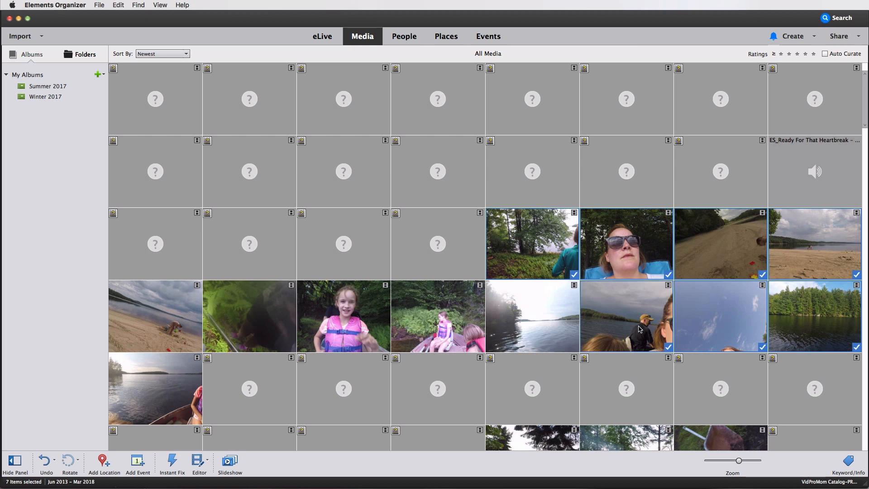
pyautogui.keyDown('super'); pyautogui.click(556, 330); pyautogui.keyUp('super')
pyautogui.keyDown('super'); pyautogui.click(458, 327); pyautogui.keyUp('super')
pyautogui.keyDown('super'); pyautogui.click(333, 327); pyautogui.keyUp('super')
pyautogui.keyDown('super'); pyautogui.click(217, 321); pyautogui.keyUp('super')
pyautogui.keyDown('super'); pyautogui.click(170, 323); pyautogui.keyUp('super')
pyautogui.keyDown('super'); pyautogui.click(161, 395); pyautogui.keyUp('super')
pyautogui.moveTo(541, 246); pyautogui.dragTo(63, 96)
# Add the available snow clips from the first two rows of winter footage to the Winter 2017 album.
pyautogui.scroll(-5, 573, 364)
pyautogui.scroll(-3, 574, 367)
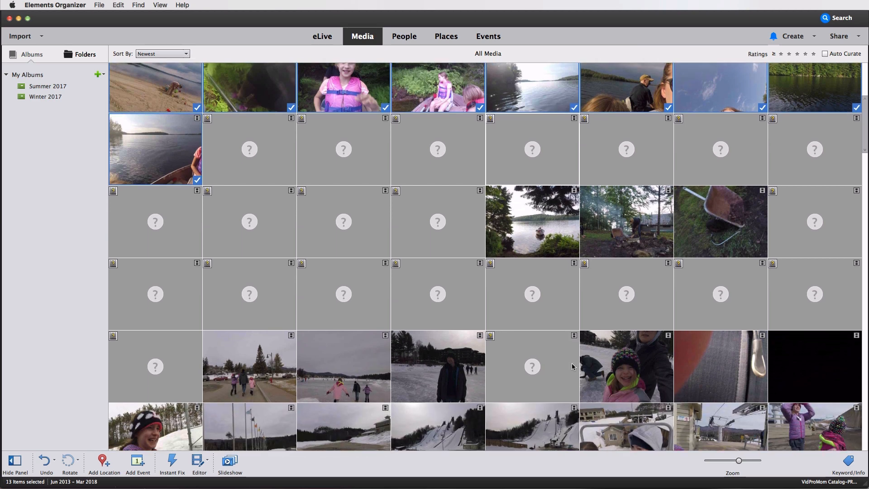
pyautogui.scroll(-5, 573, 366)
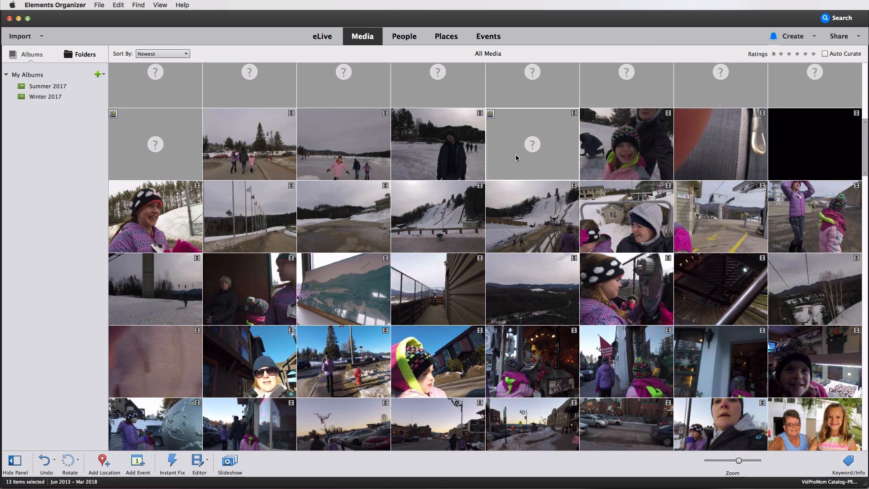
pyautogui.click(265, 156)
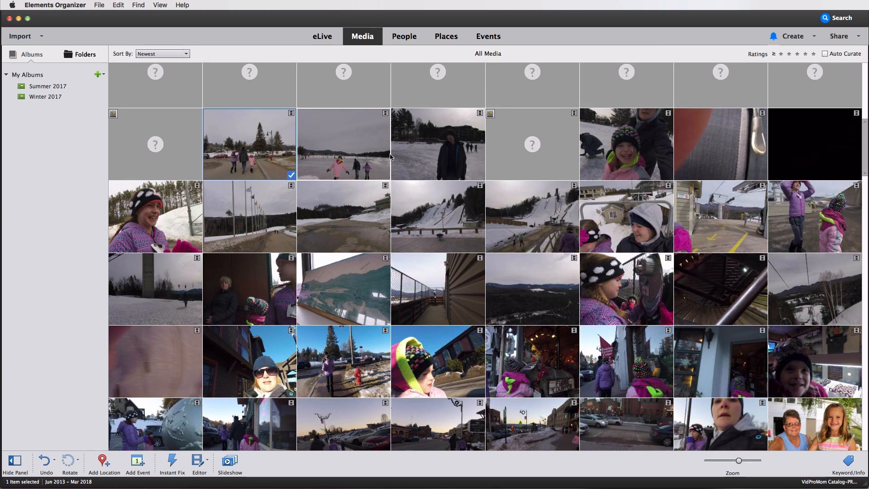
pyautogui.keyDown('super'); pyautogui.click(329, 157); pyautogui.keyUp('super')
pyautogui.keyDown('super'); pyautogui.click(438, 157); pyautogui.keyUp('super')
pyautogui.keyDown('super'); pyautogui.click(639, 162); pyautogui.keyUp('super')
pyautogui.keyDown('super'); pyautogui.click(724, 161); pyautogui.keyUp('super')
pyautogui.keyDown('super'); pyautogui.click(796, 161); pyautogui.keyUp('super')
pyautogui.keyDown('super'); pyautogui.click(797, 208); pyautogui.keyUp('super')
pyautogui.keyDown('super'); pyautogui.click(742, 217); pyautogui.keyUp('super')
pyautogui.keyDown('super'); pyautogui.click(584, 229); pyautogui.keyUp('super')
pyautogui.keyDown('super'); pyautogui.click(542, 229); pyautogui.keyUp('super')
pyautogui.keyDown('super'); pyautogui.click(450, 232); pyautogui.keyUp('super')
pyautogui.keyDown('super'); pyautogui.click(344, 221); pyautogui.keyUp('super')
pyautogui.keyDown('super'); pyautogui.click(264, 219); pyautogui.keyUp('super')
pyautogui.keyDown('super'); pyautogui.click(174, 224); pyautogui.keyUp('super')
pyautogui.moveTo(167, 227); pyautogui.dragTo(53, 100)
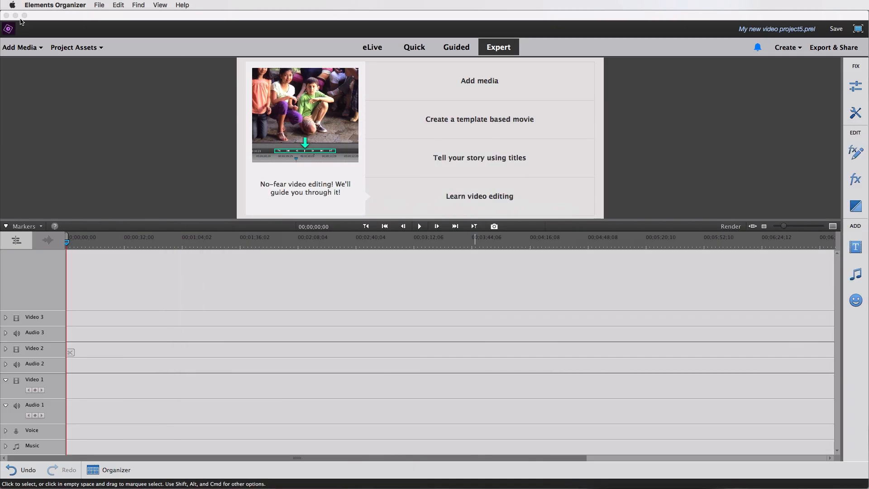
# Switch to Premiere Elements Editor and browse the Elements Organizer media, filtered to the Summer 2017 album.
pyautogui.click(70, 17)
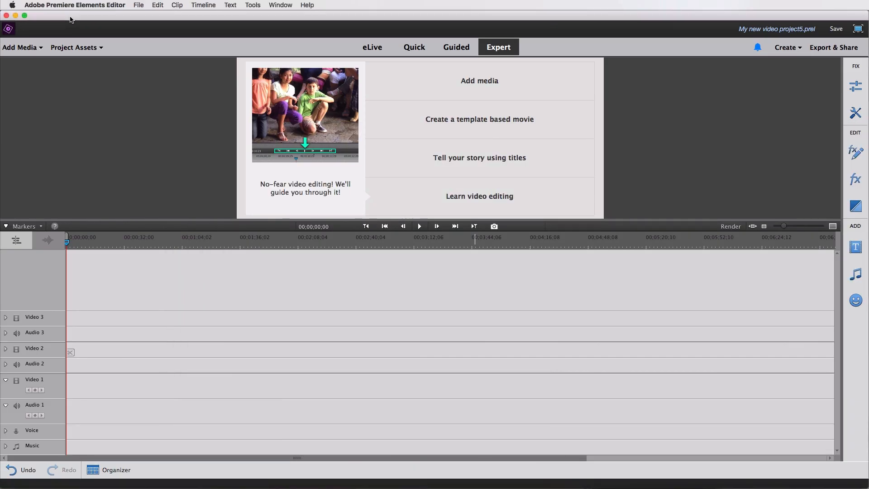
pyautogui.click(28, 49)
pyautogui.click(40, 75)
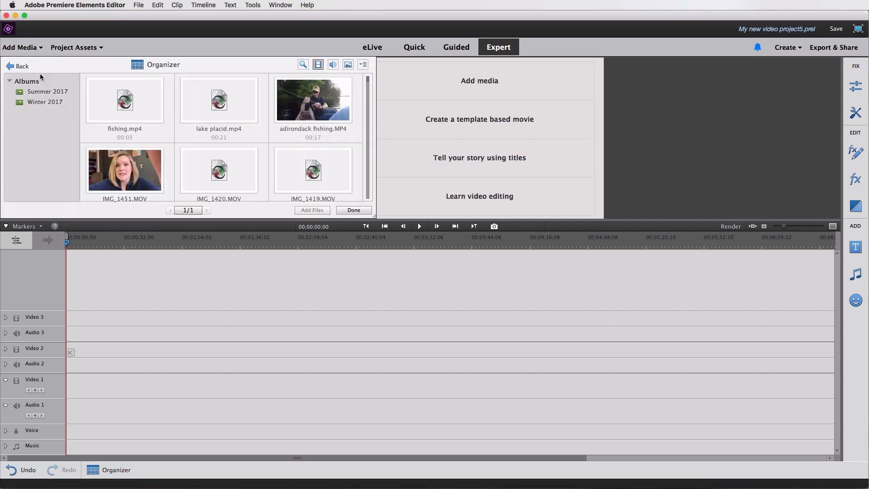
pyautogui.scroll(-5, 168, 144)
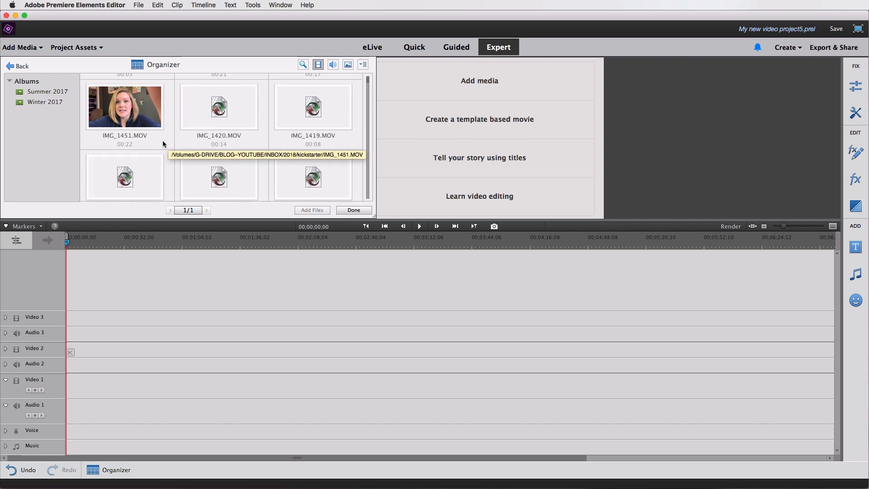
pyautogui.click(43, 92)
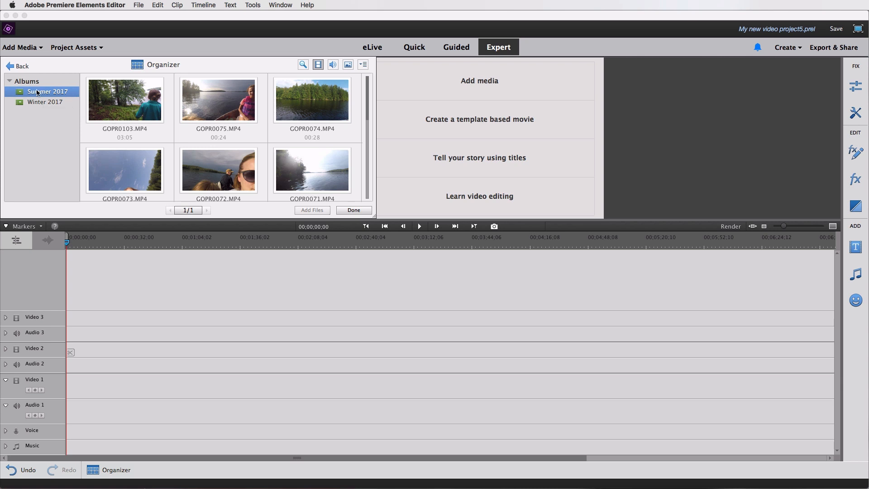
pyautogui.click(32, 92)
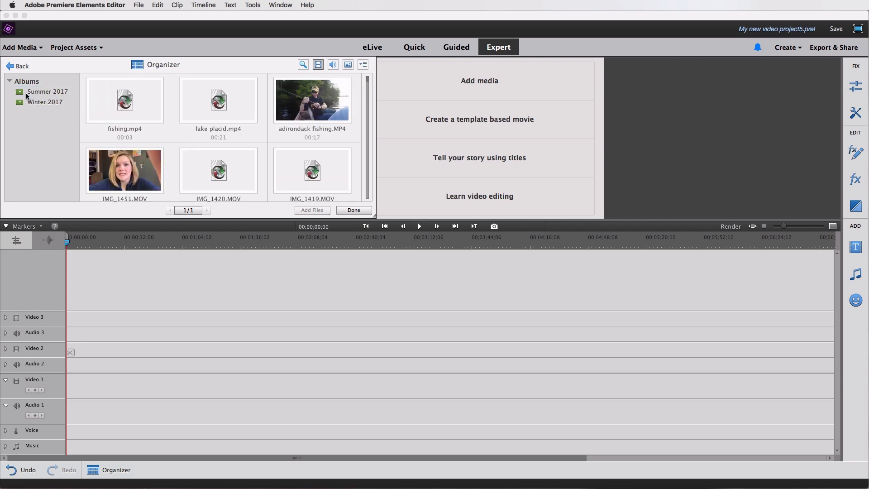
pyautogui.click(32, 92)
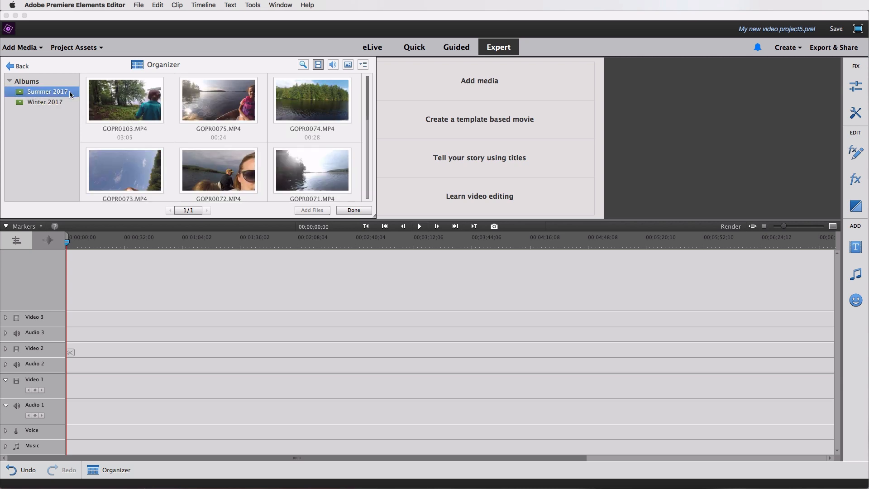
# Add all clips of the Summer 2017 album to the project timeline and finish adding media.
pyautogui.click(129, 109)
pyautogui.press('super+a')
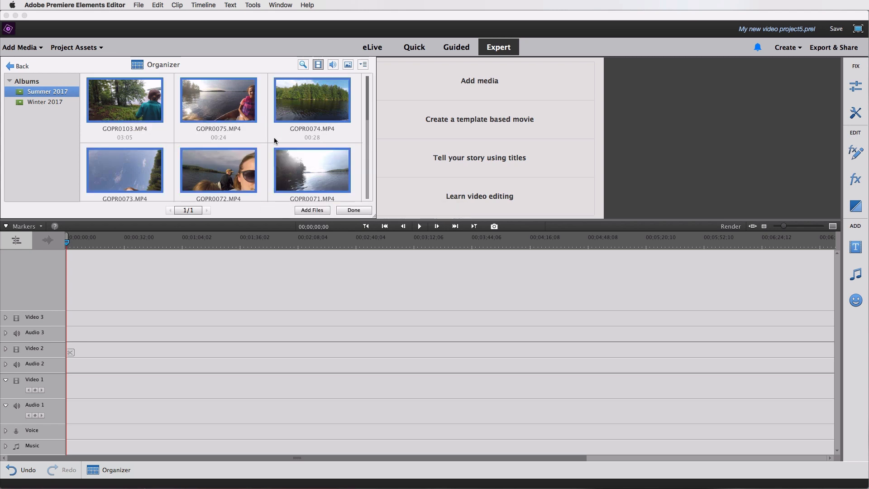
pyautogui.click(310, 210)
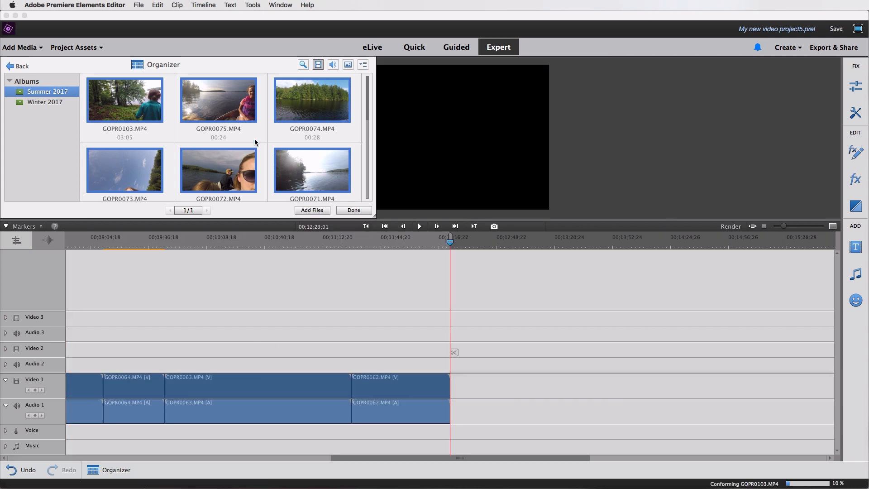
pyautogui.click(354, 210)
# Review the clips in the project assets and show the available sources for adding media.
pyautogui.click(75, 47)
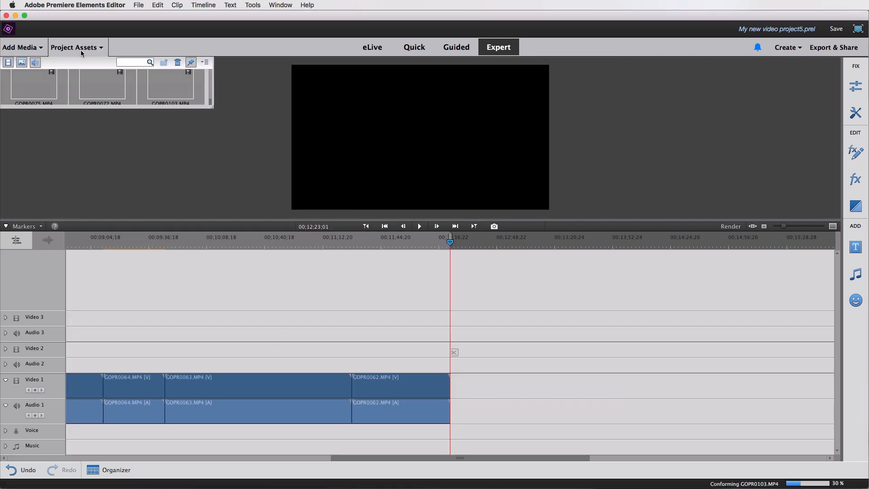
pyautogui.scroll(10, 122, 165)
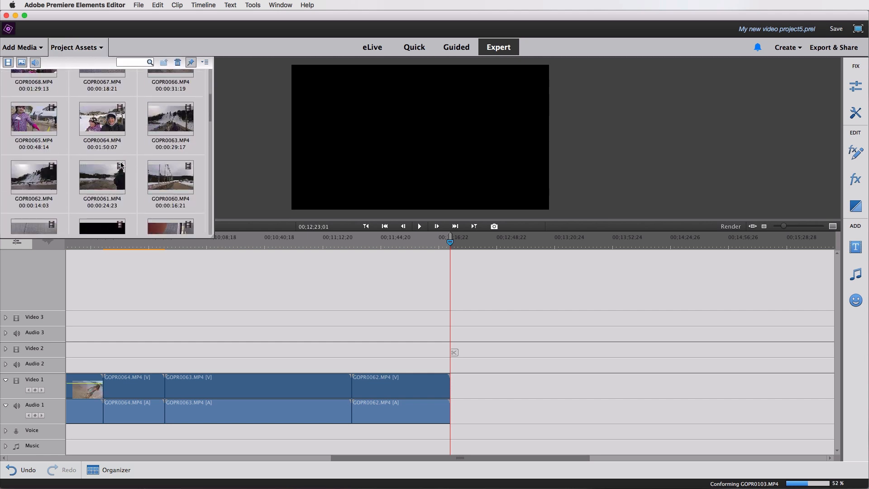
pyautogui.click(26, 51)
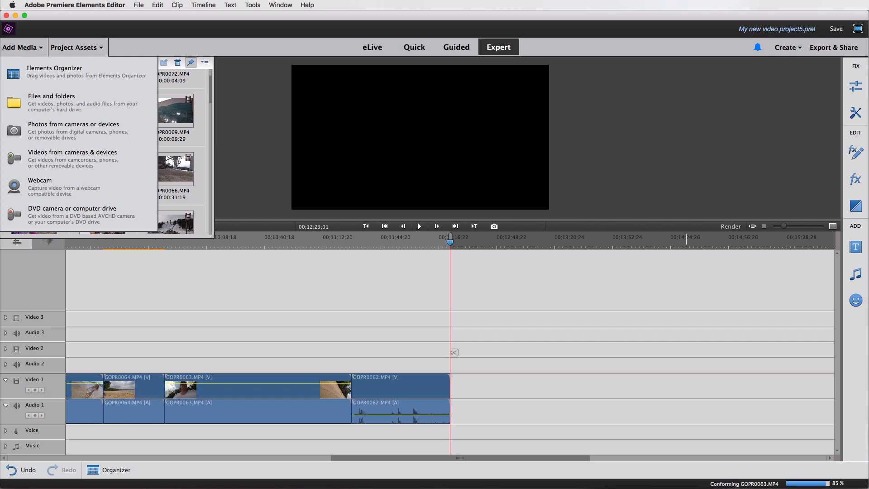
# Examine the full media library in Elements Organizer, switch back to Premiere Elements Editor and view the Winter 2017 album for adding media.
pyautogui.click(54, 71)
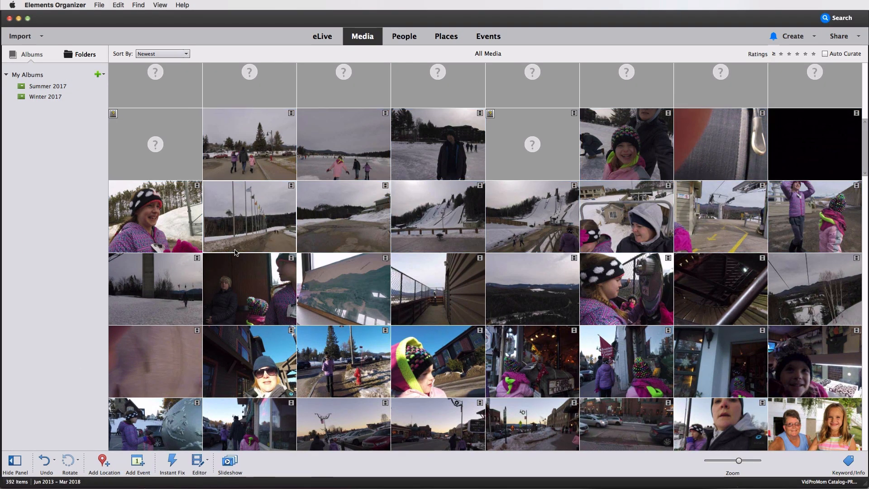
pyautogui.scroll(-3, 235, 252)
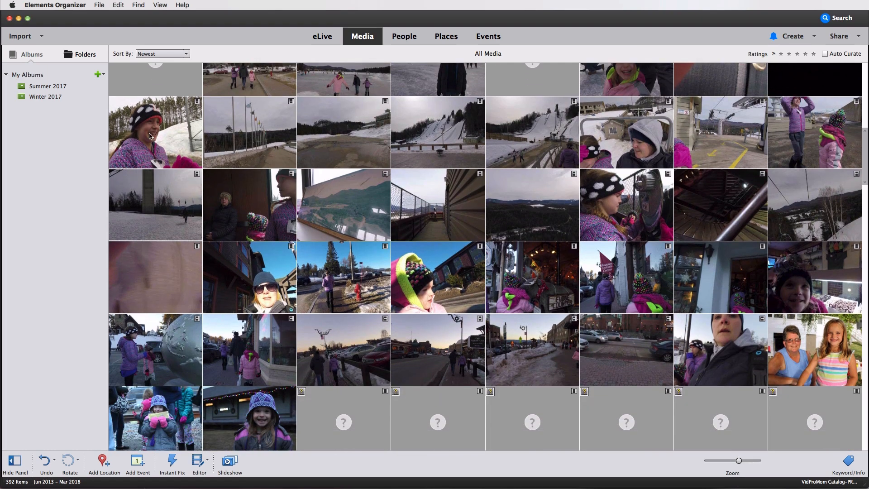
pyautogui.click(18, 19)
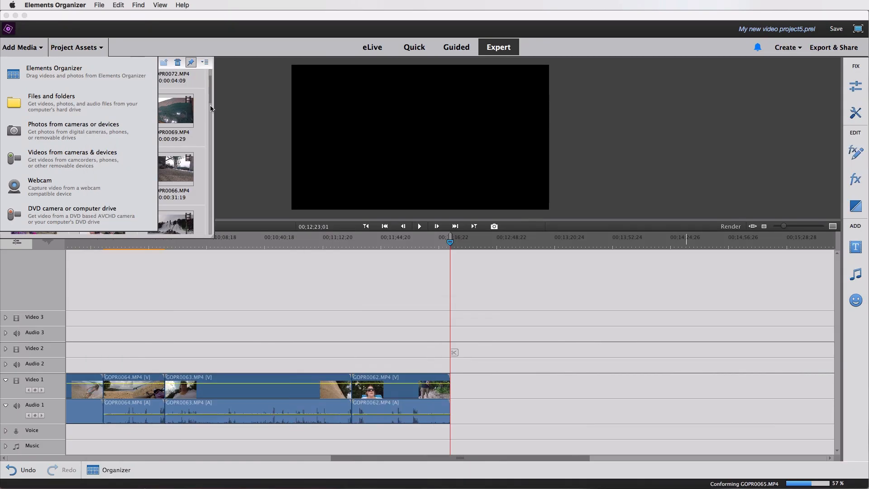
pyautogui.click(46, 68)
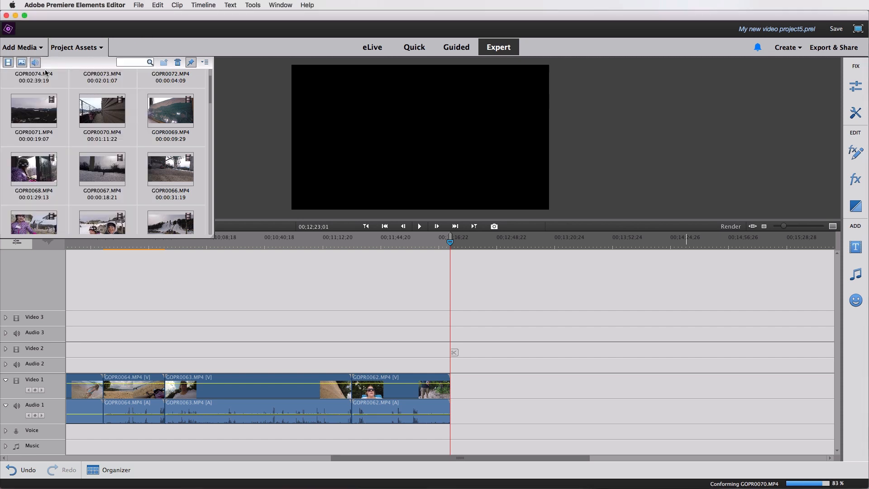
pyautogui.click(82, 47)
pyautogui.click(21, 47)
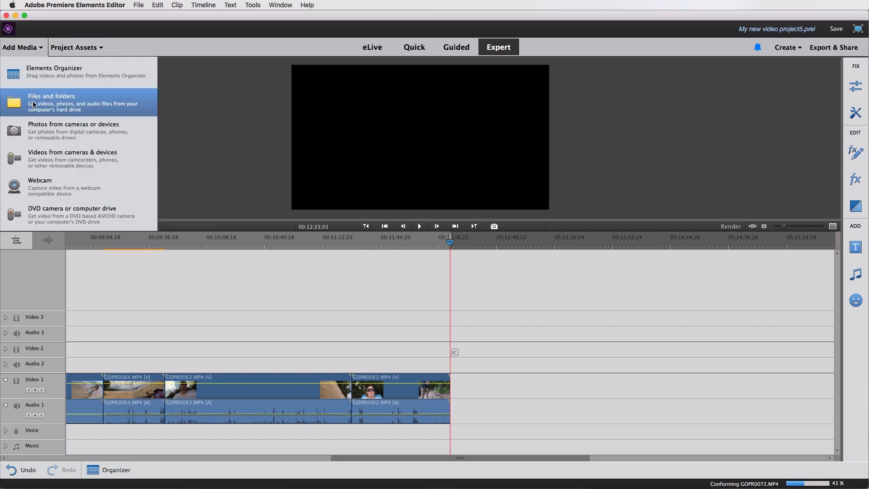
pyautogui.click(43, 77)
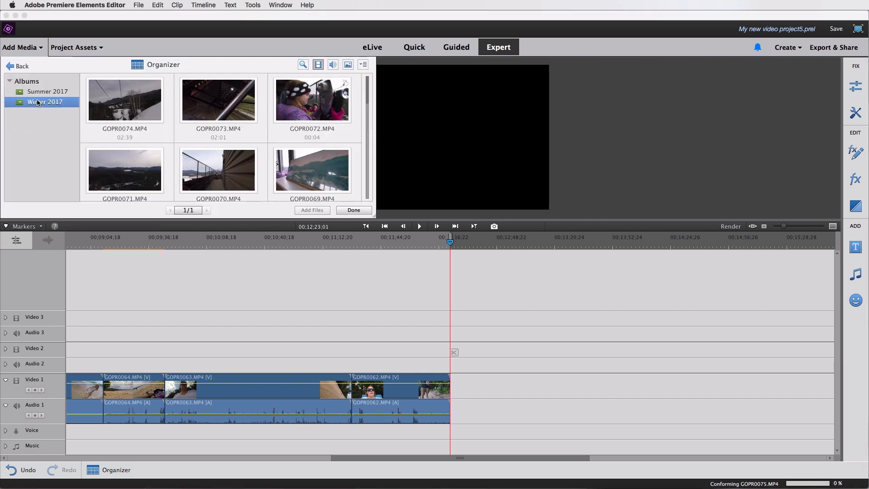
pyautogui.click(34, 48)
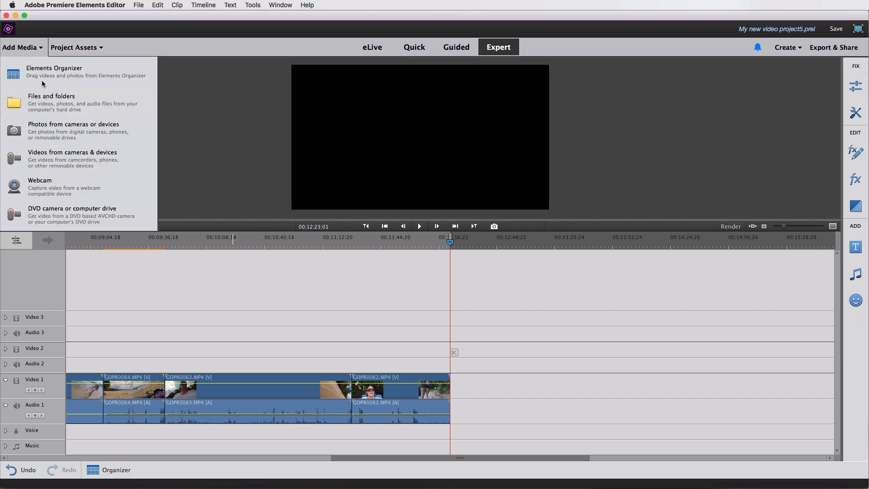
# Select all clips on the Video 1 and Audio 1 tracks and delete them to empty the timeline.
pyautogui.click(405, 365)
pyautogui.moveTo(482, 387); pyautogui.dragTo(305, 411)
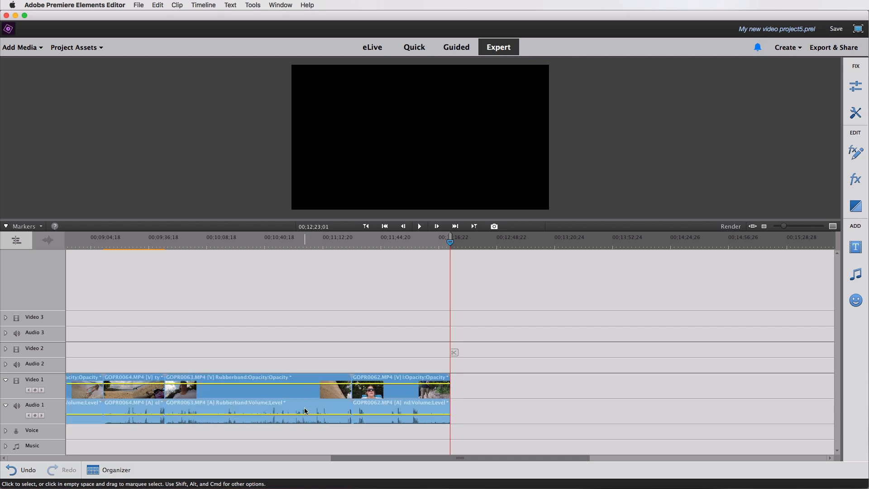
pyautogui.press('Delete')
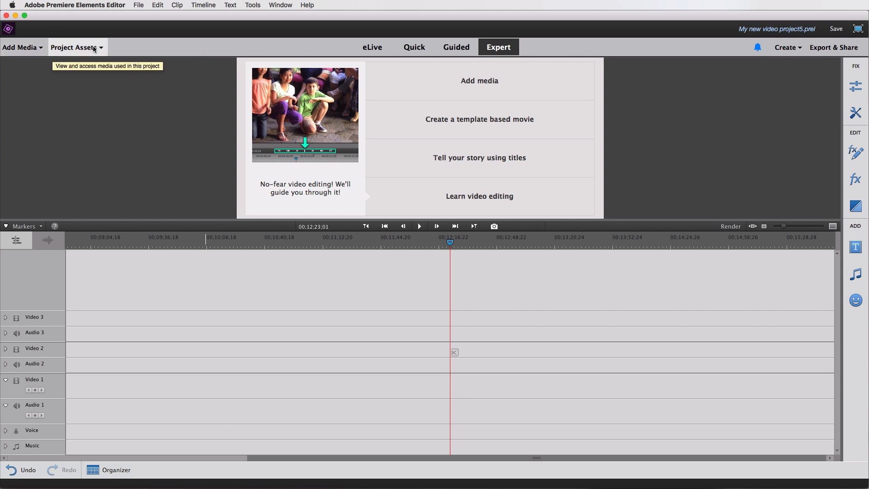
# Add the winter clips GOPR0074.MP4, GOPR0073.MP4 and GOPR0072.MP4 together from the project assets to the start of the Video 1 track.
pyautogui.click(94, 49)
pyautogui.scroll(3, 103, 109)
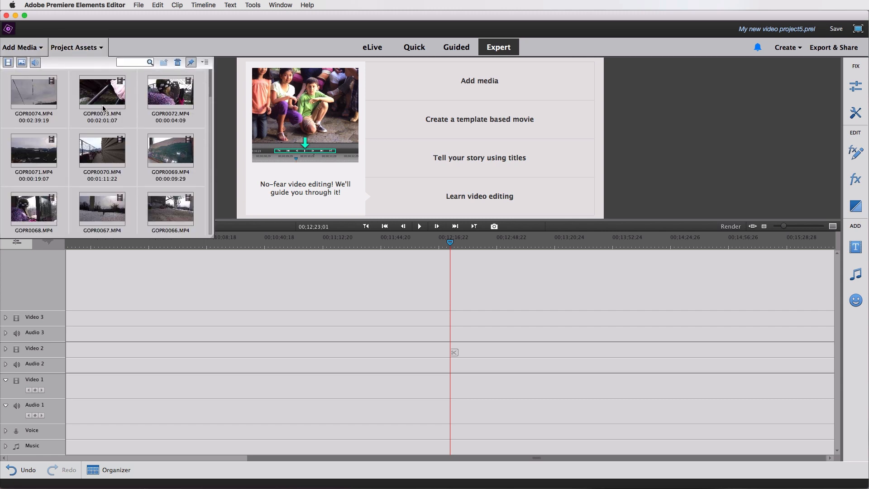
pyautogui.scroll(-10, 103, 109)
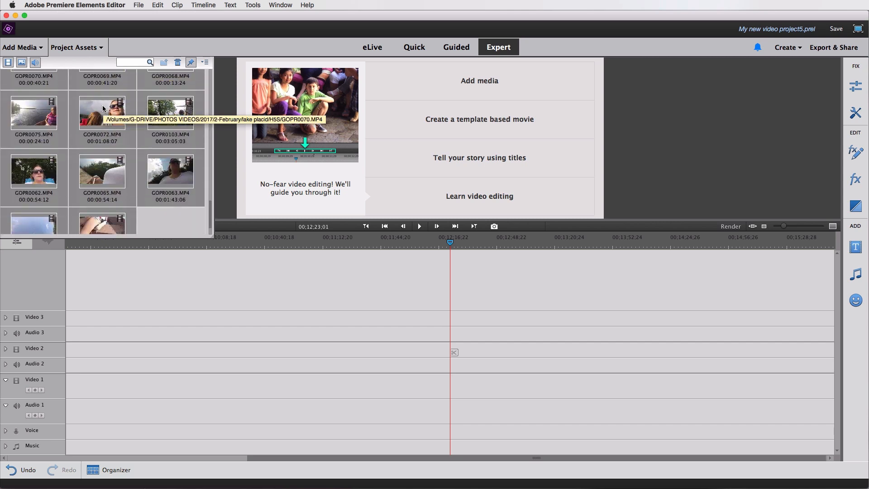
pyautogui.scroll(5, 103, 109)
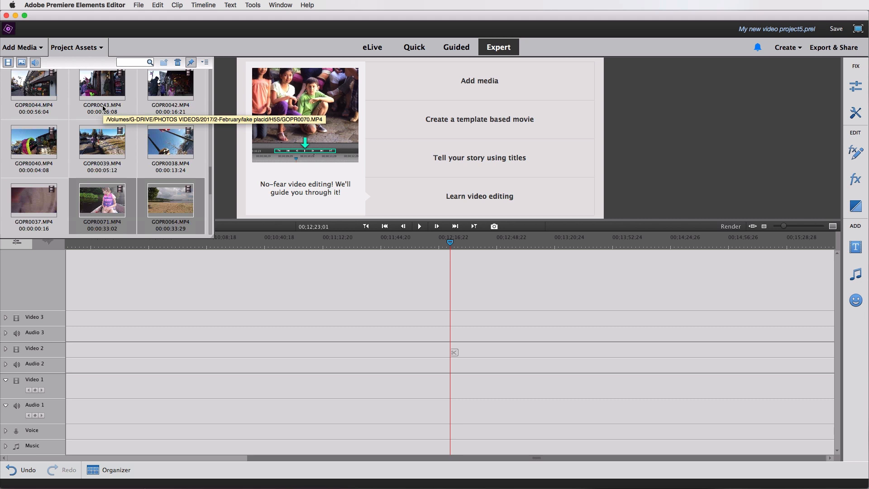
pyautogui.click(41, 204)
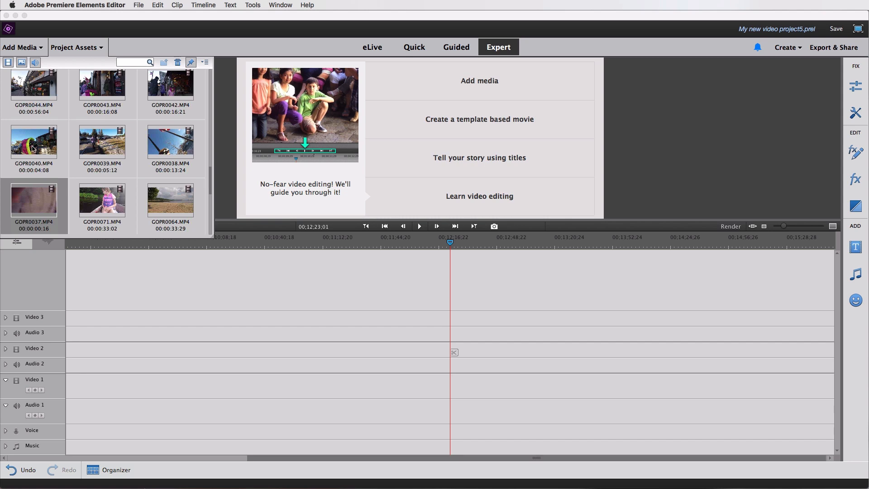
pyautogui.scroll(10, 60, 151)
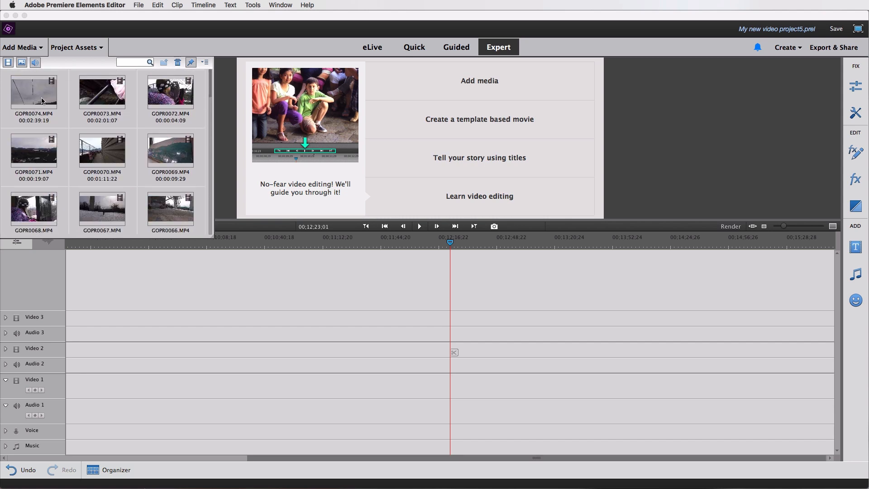
pyautogui.click(42, 101)
pyautogui.keyDown('shift'); pyautogui.click(174, 104); pyautogui.keyUp('shift')
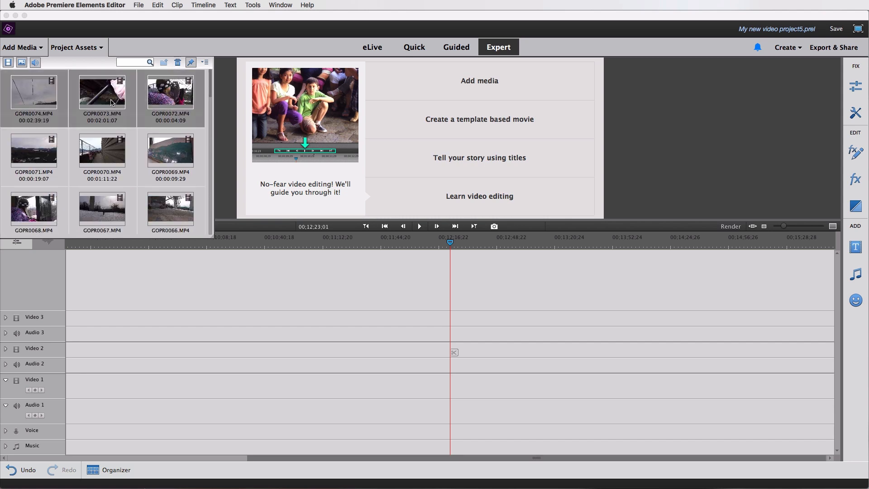
pyautogui.moveTo(113, 107); pyautogui.dragTo(73, 391)
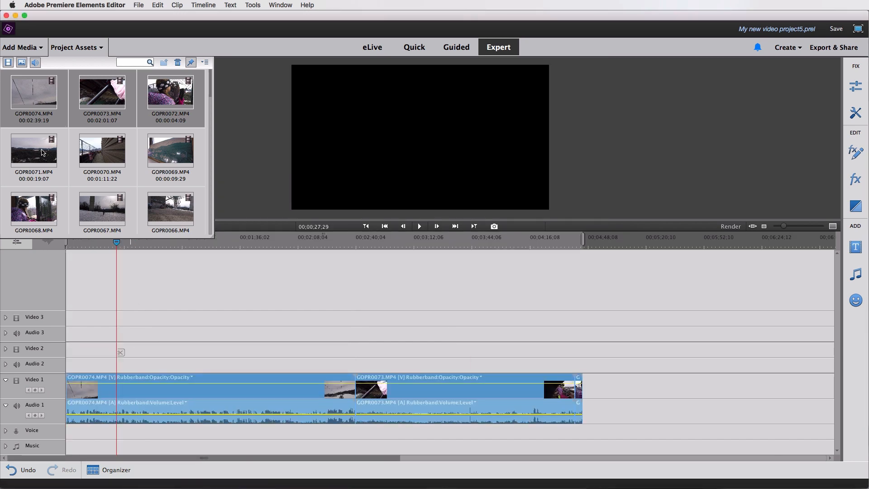
# Append the 19-second GOPR0071.MP4 to the Video 1 track, and preview the adjacent GOPR0069.MP4 before appending it as well.
pyautogui.click(38, 153)
pyautogui.moveTo(38, 153); pyautogui.dragTo(589, 389)
pyautogui.click(170, 158)
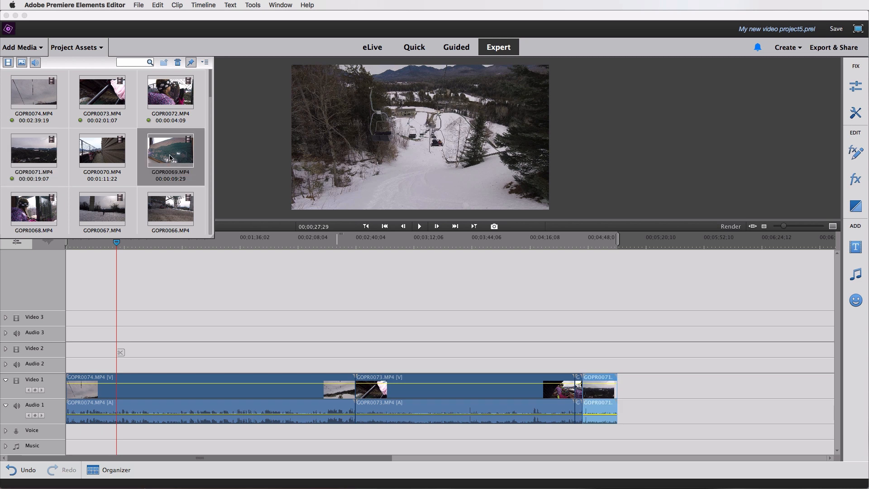
pyautogui.doubleClick(170, 157)
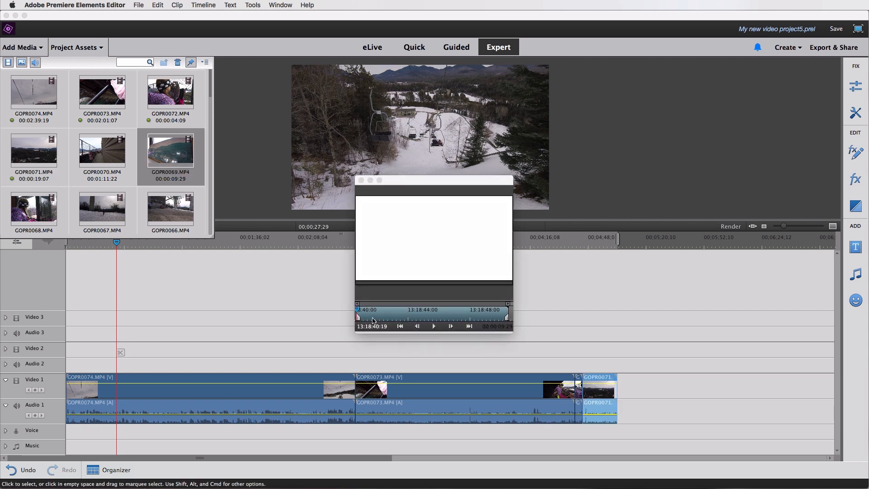
pyautogui.moveTo(387, 319); pyautogui.dragTo(449, 317)
pyautogui.click(361, 180)
pyautogui.moveTo(171, 147); pyautogui.dragTo(619, 394)
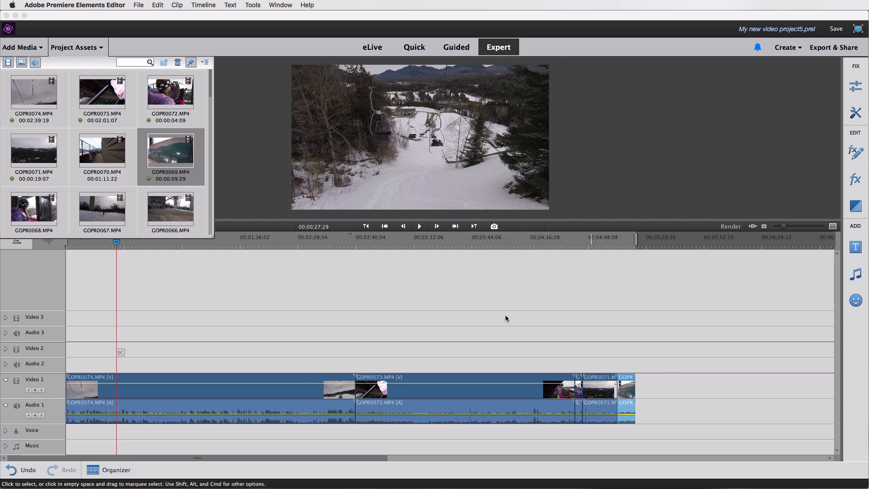
pyautogui.click(82, 51)
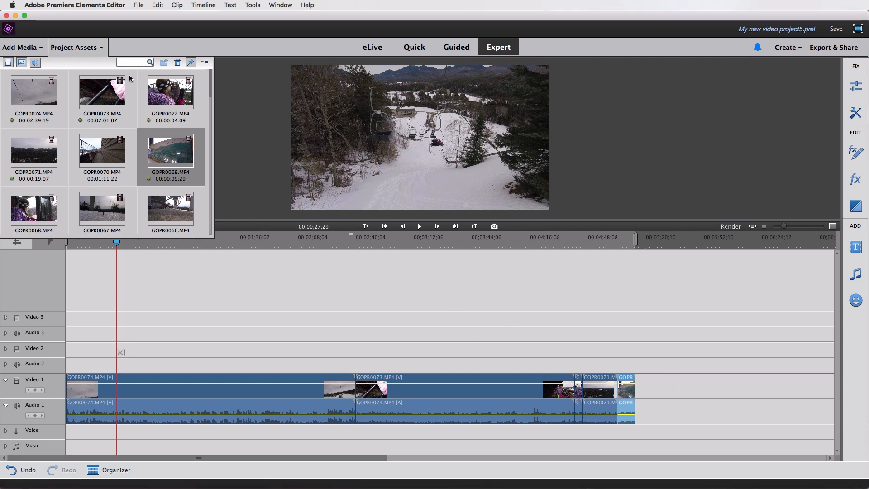
pyautogui.click(84, 49)
# Split the first timeline clip, GOPR0074.MP4, at 00;00;33;14 and select its first part.
pyautogui.click(121, 353)
pyautogui.press('super+z')
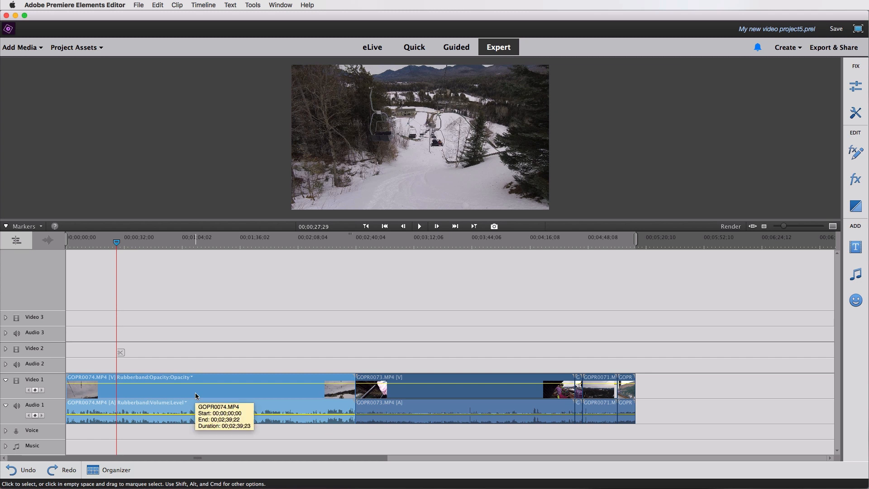
pyautogui.click(127, 242)
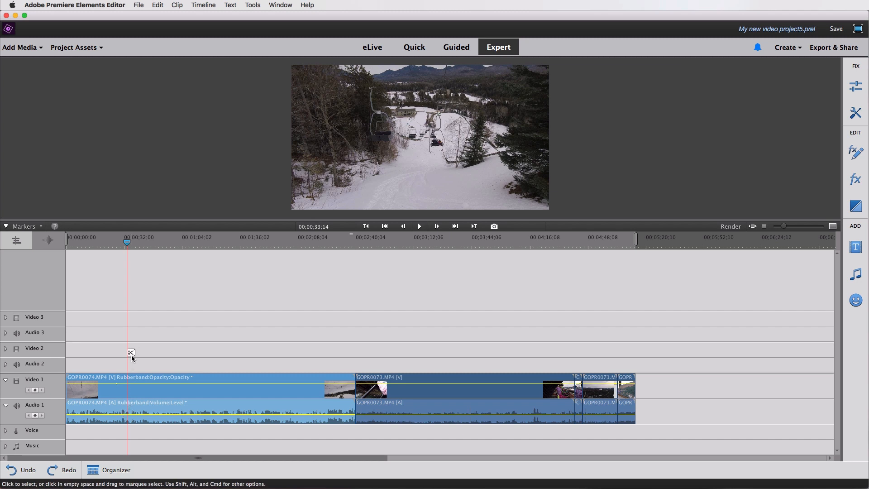
pyautogui.click(131, 353)
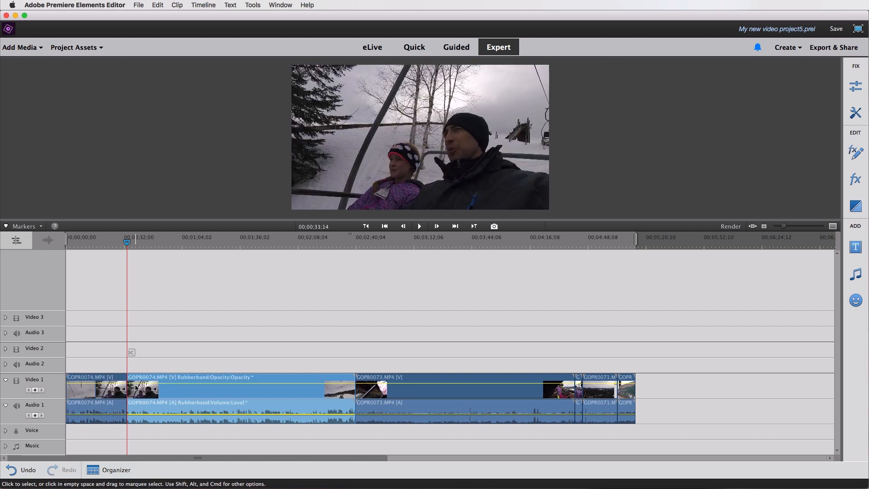
pyautogui.click(103, 392)
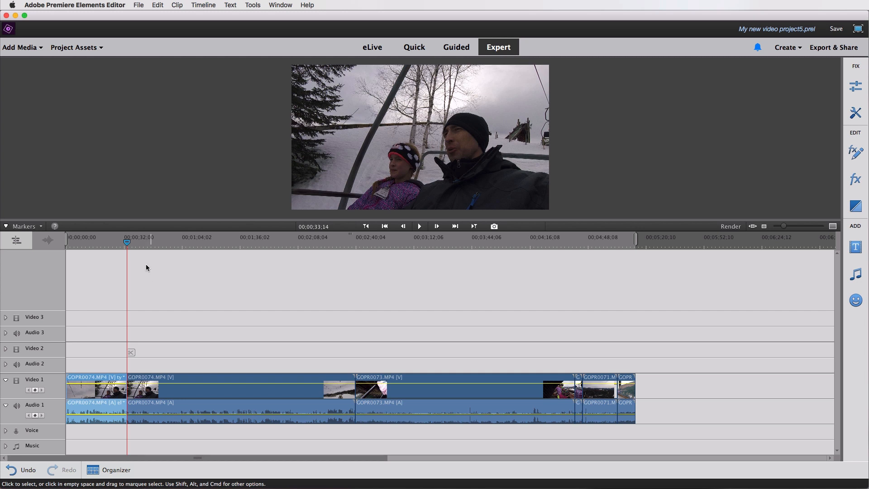
# Split the second part of GOPR0074.MP4 at 00;01;06;08.
pyautogui.moveTo(158, 243); pyautogui.dragTo(186, 244)
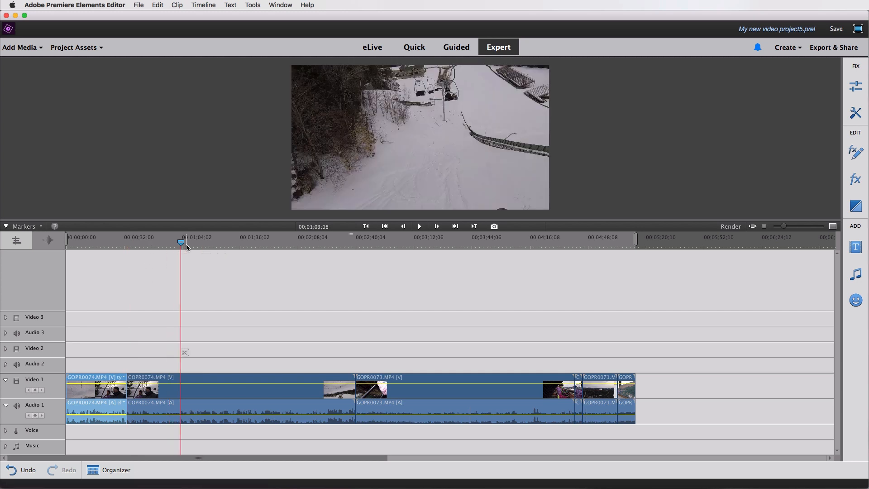
pyautogui.click(197, 389)
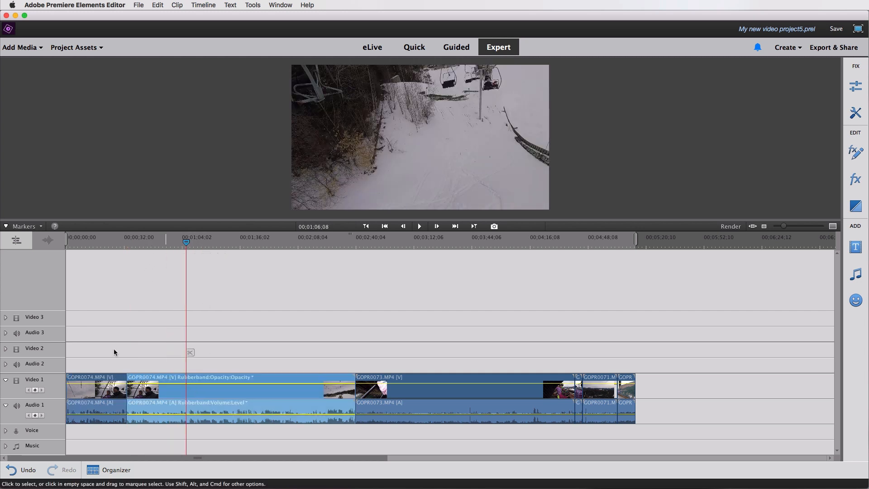
pyautogui.click(107, 396)
pyautogui.click(198, 391)
pyautogui.click(190, 354)
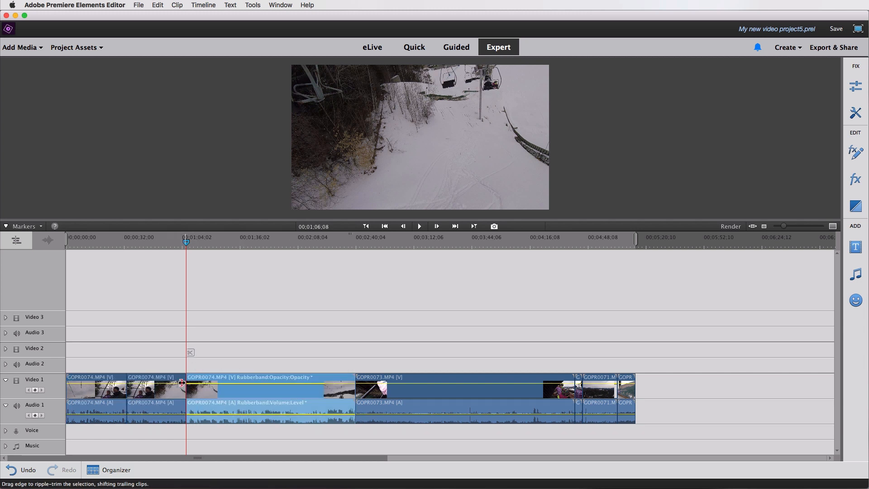
# Delete the middle segment of GOPR0074.MP4 and close the gap on the timeline.
pyautogui.click(159, 395)
pyautogui.click(105, 396)
pyautogui.click(155, 395)
pyautogui.click(203, 393)
pyautogui.click(154, 396)
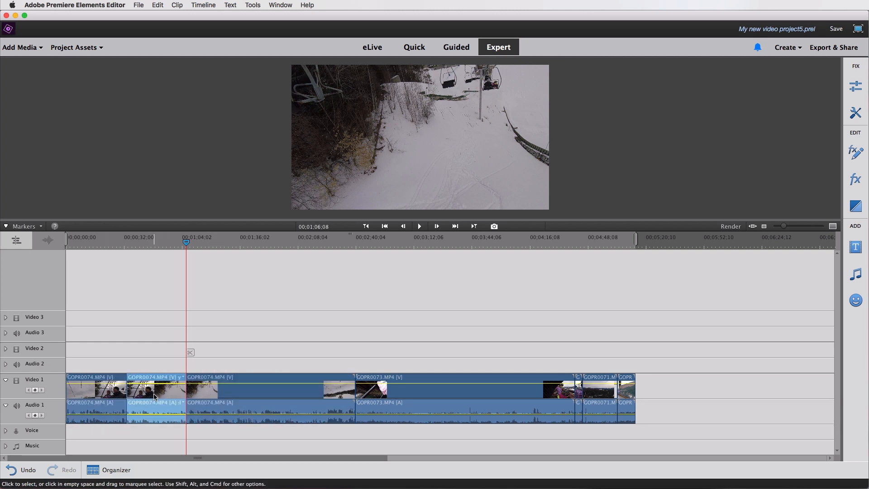
pyautogui.press('Delete')
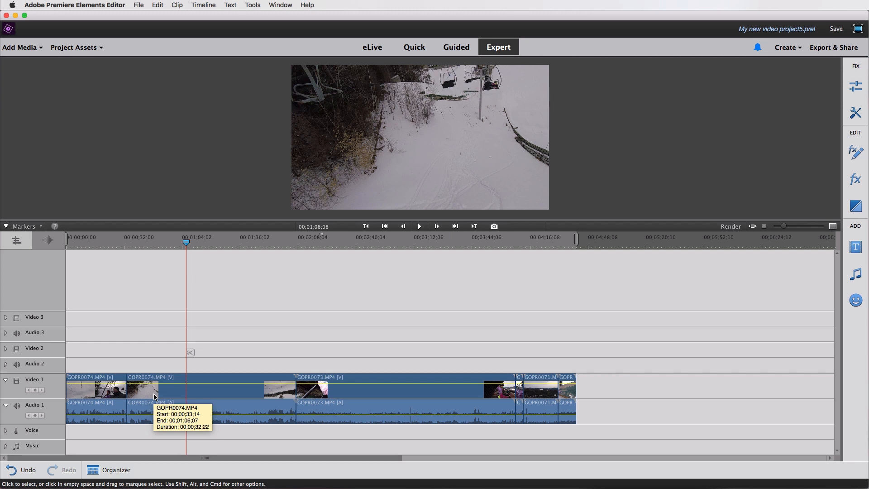
# Ripple-trim the beginning and the end of the GOPR0073.MP4 clip so that it ends at about 00;03;17;11.
pyautogui.click(121, 241)
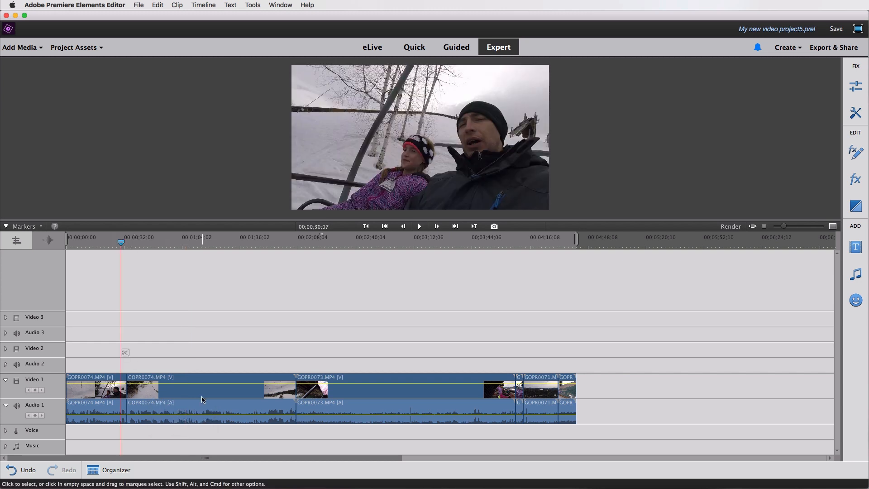
pyautogui.click(200, 395)
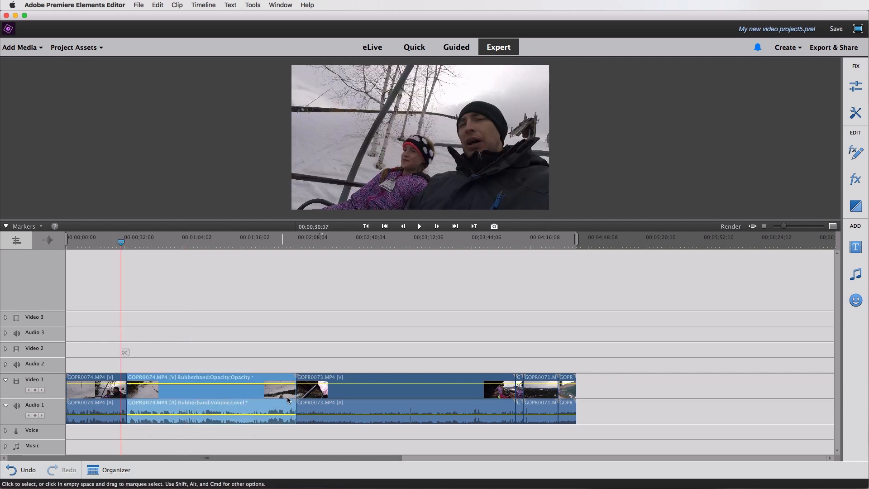
pyautogui.click(316, 394)
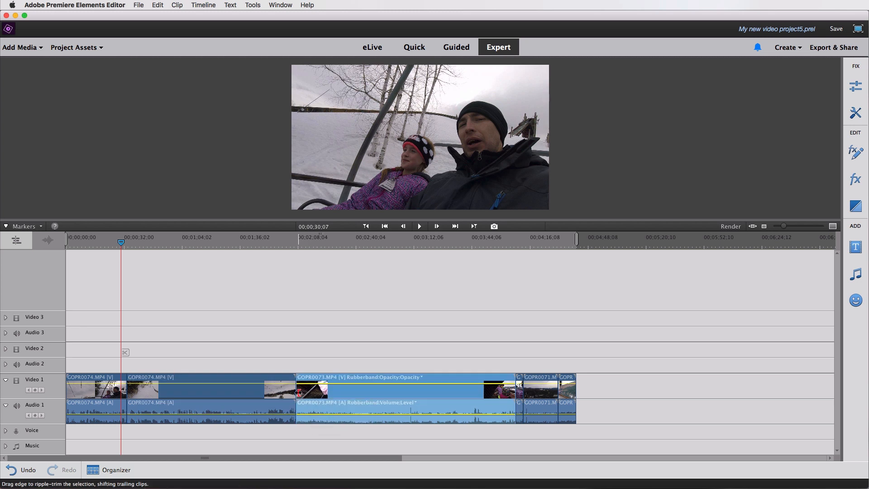
pyautogui.moveTo(299, 392); pyautogui.dragTo(322, 393)
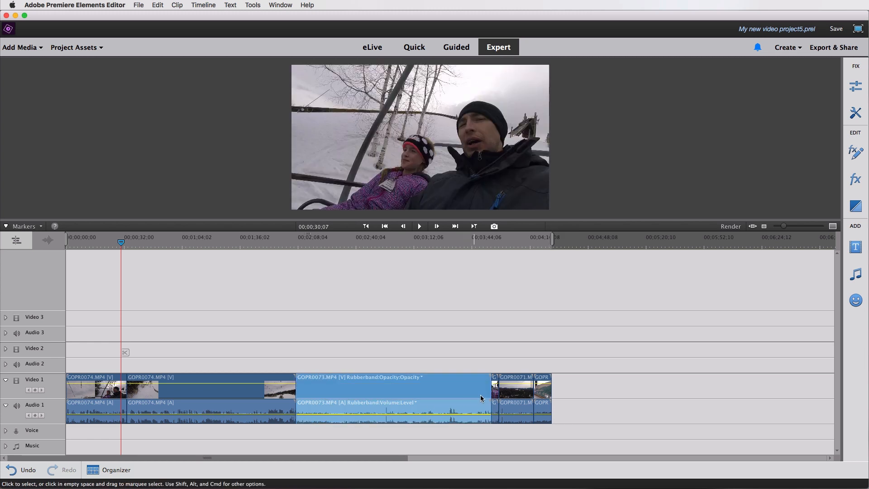
pyautogui.moveTo(489, 393); pyautogui.dragTo(471, 395)
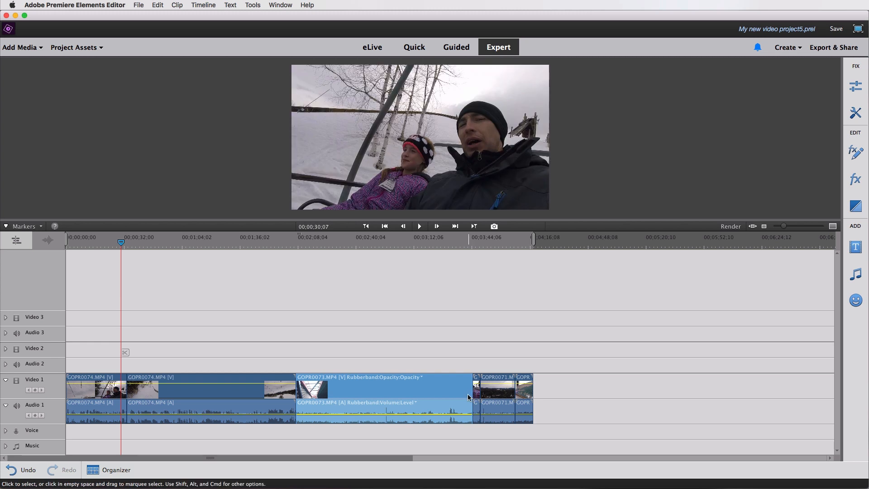
pyautogui.moveTo(471, 394); pyautogui.dragTo(422, 398)
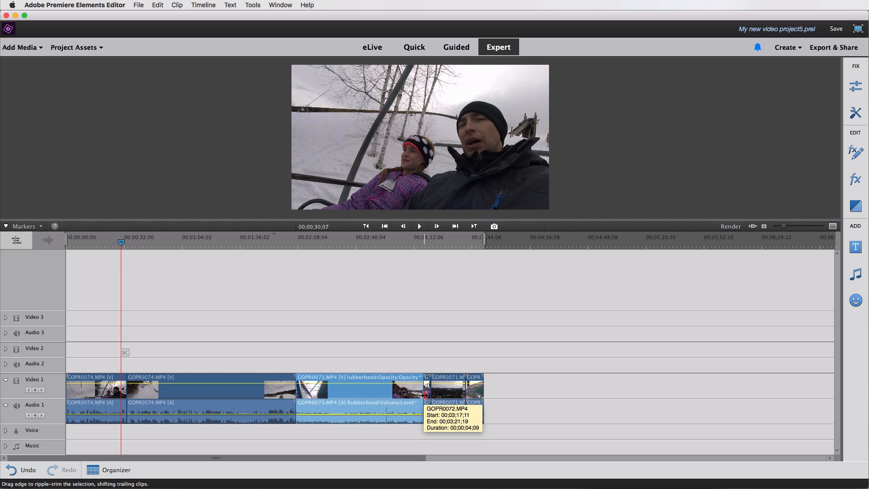
# Move the GOPR0071.MP4 clip and the GOPR0073.MP4 clip to the end of the timeline and close the gaps they leave.
pyautogui.moveTo(449, 397); pyautogui.dragTo(494, 397)
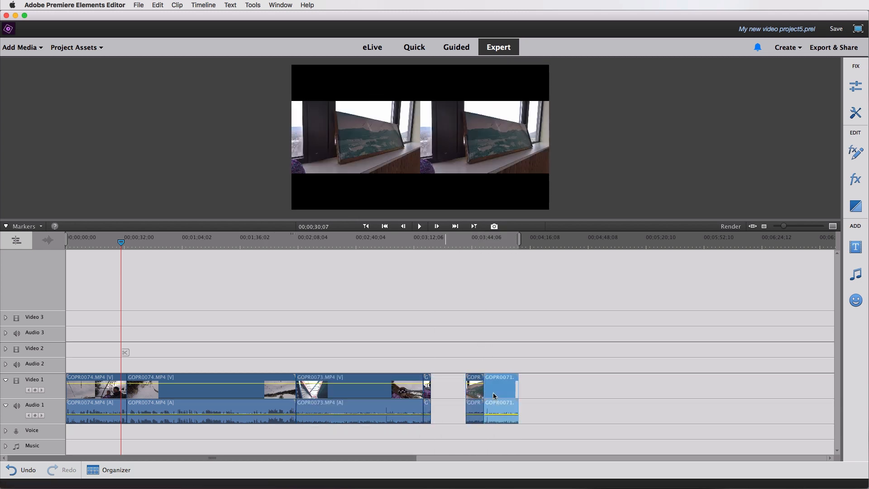
pyautogui.moveTo(352, 398); pyautogui.dragTo(584, 400)
pyautogui.click(455, 394)
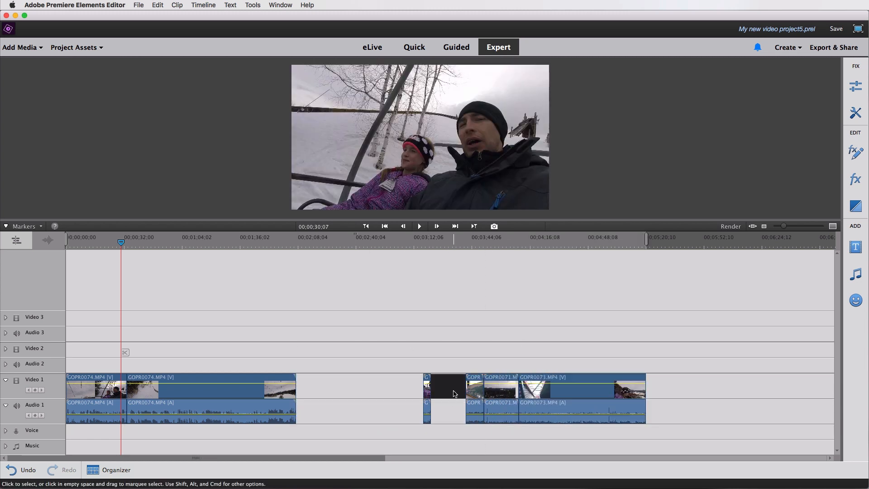
pyautogui.press('Delete')
pyautogui.click(401, 393)
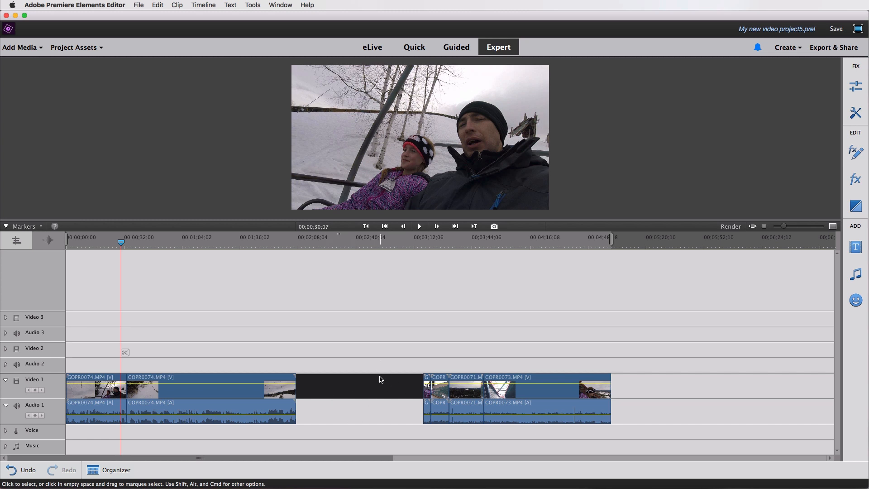
pyautogui.click(372, 413)
pyautogui.click(373, 390)
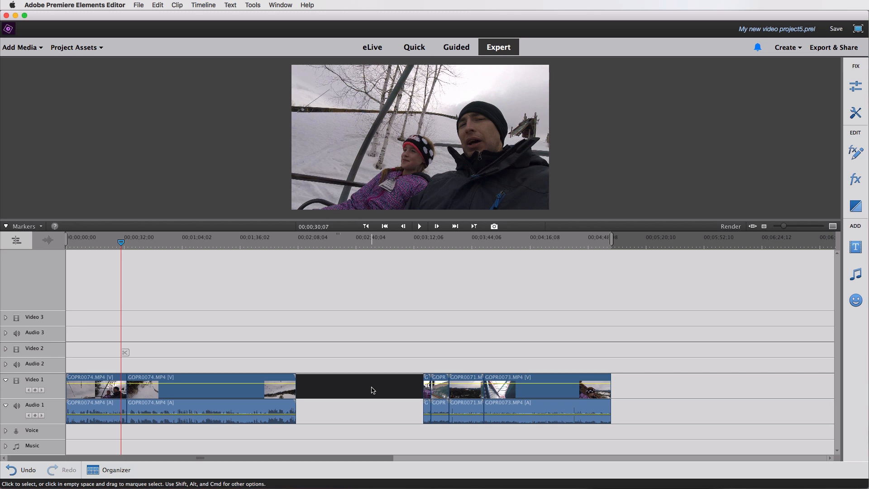
pyautogui.press('Delete')
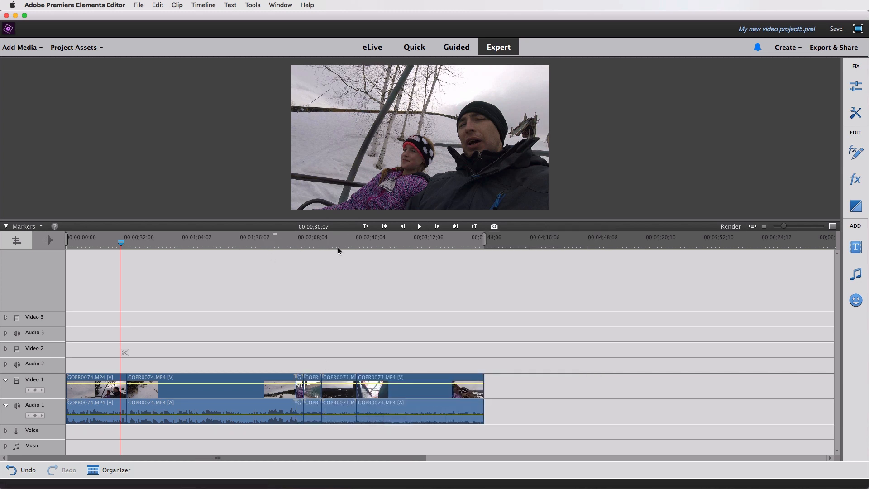
# Look through the video tools, including Time Remapping, and the available video effects.
pyautogui.click(857, 90)
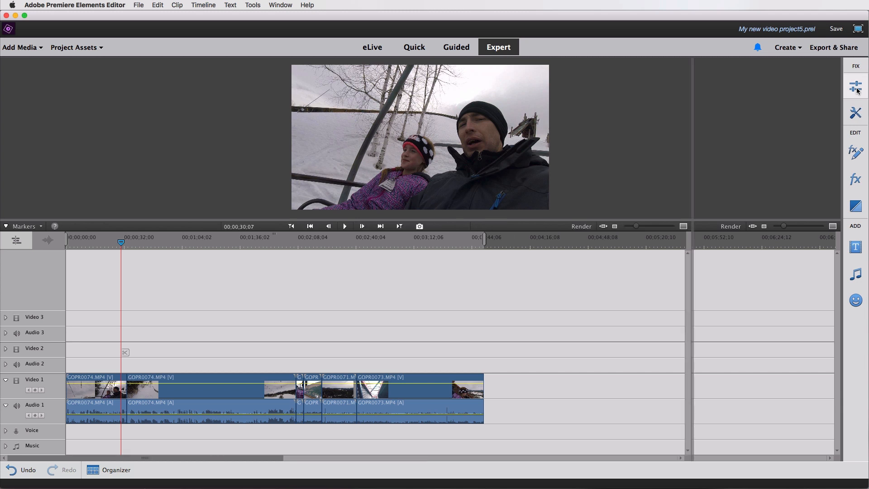
pyautogui.click(856, 116)
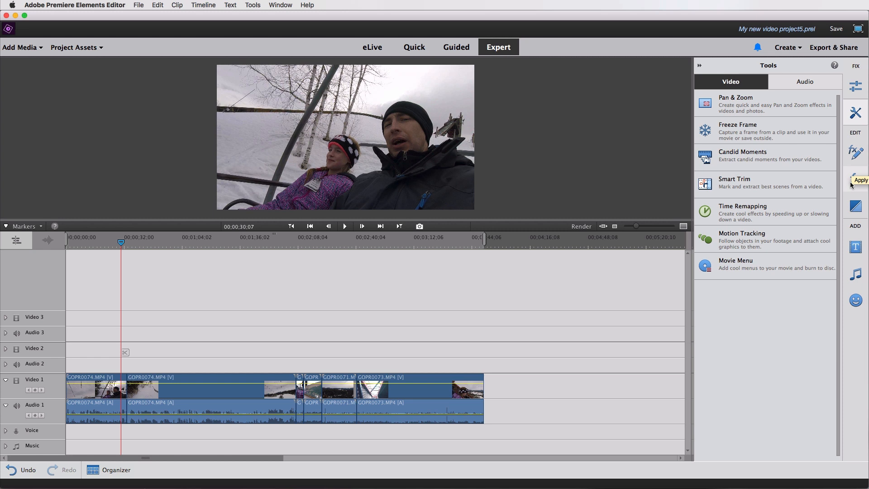
pyautogui.click(752, 209)
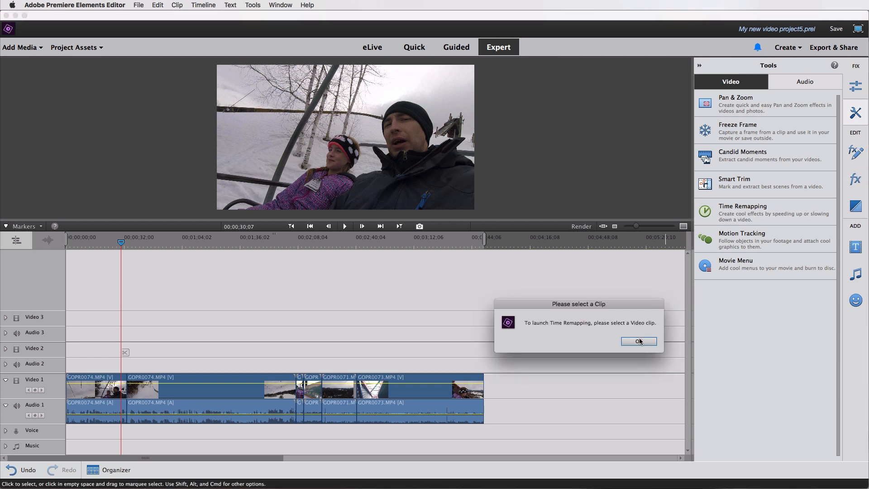
pyautogui.click(641, 340)
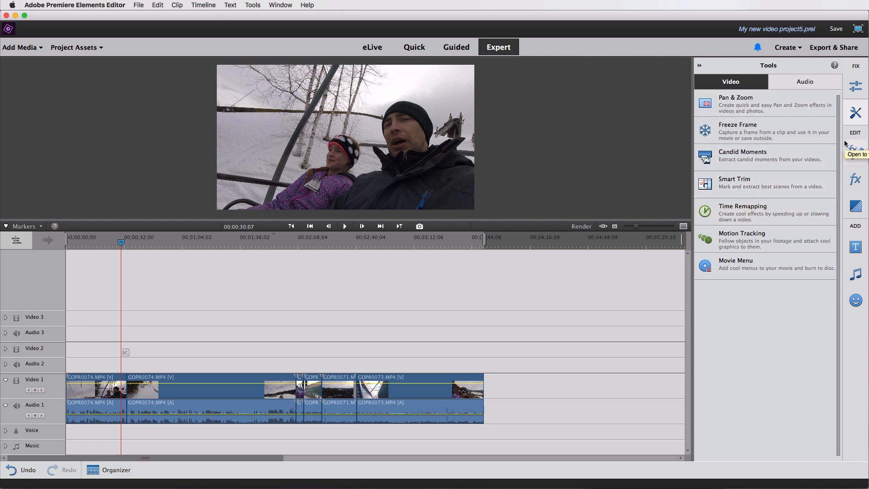
pyautogui.click(855, 179)
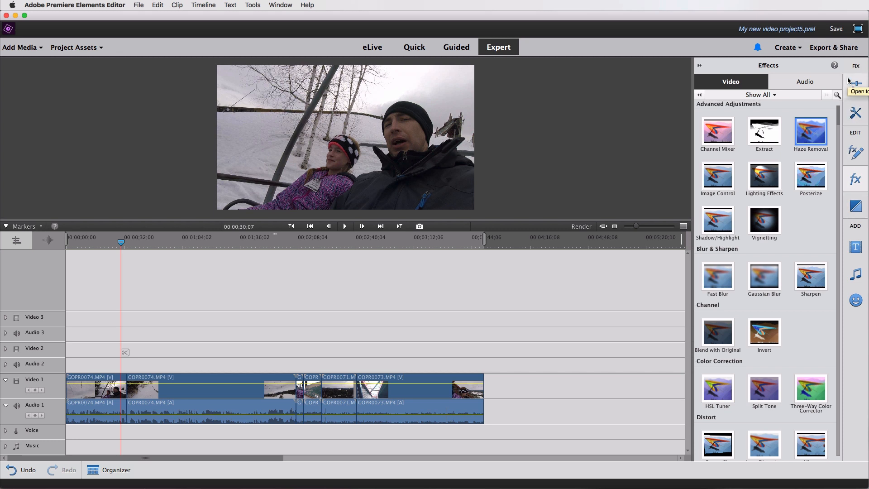
pyautogui.click(699, 67)
# Start the Fun Edits guided edit "Create a freeze frame with a motion title" and move its instruction window clear of the edge.
pyautogui.click(458, 51)
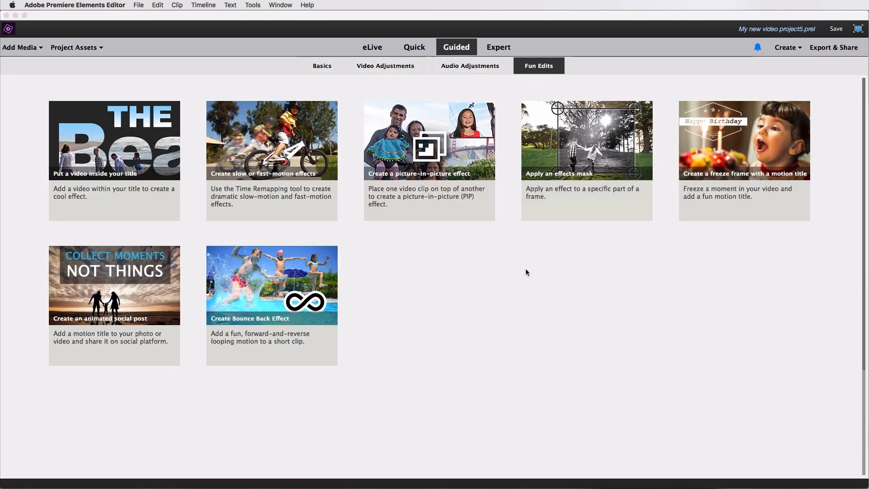
pyautogui.click(724, 154)
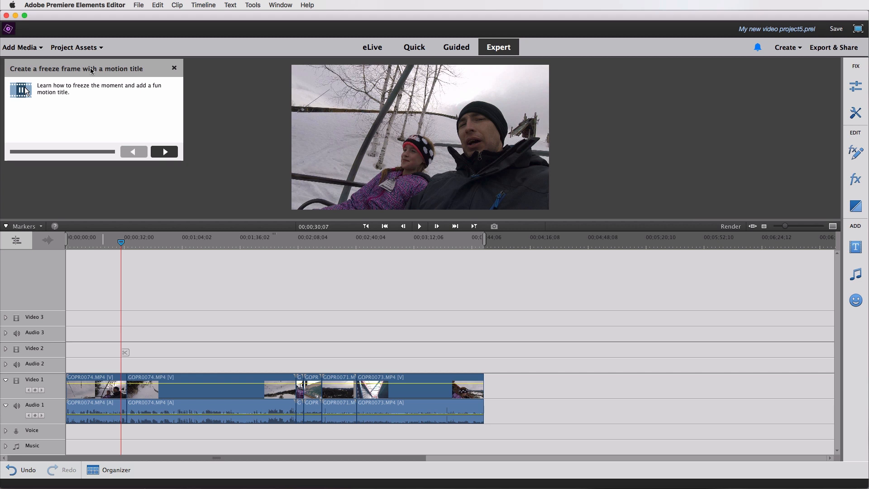
pyautogui.moveTo(133, 74); pyautogui.dragTo(113, 80)
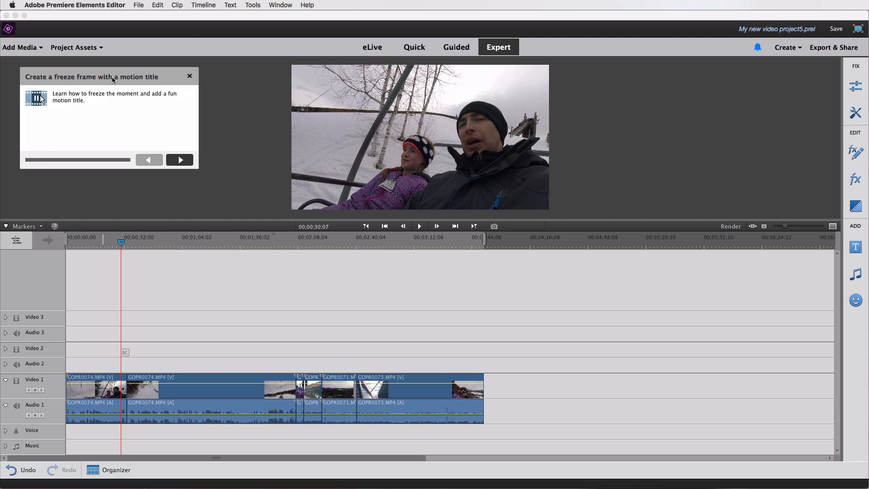
# Advance the guided edit to choosing the starting point and set the current time indicator to 00;00;08;15.
pyautogui.click(180, 160)
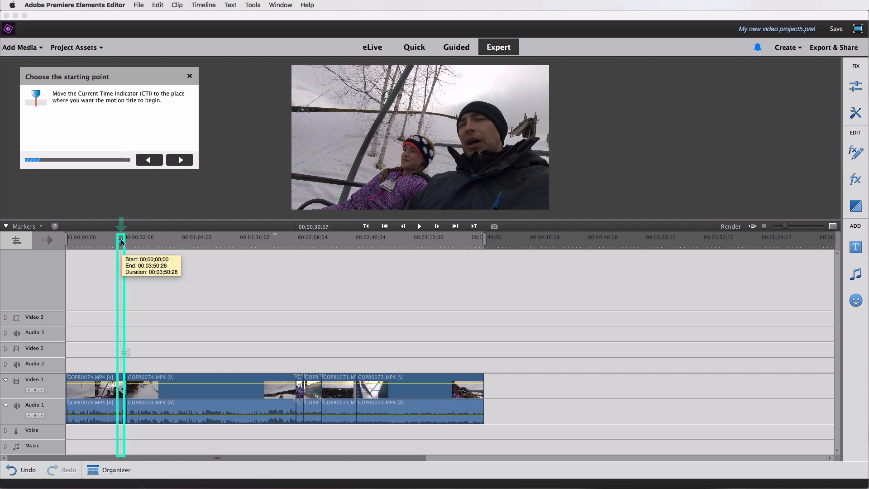
pyautogui.moveTo(109, 242); pyautogui.dragTo(85, 245)
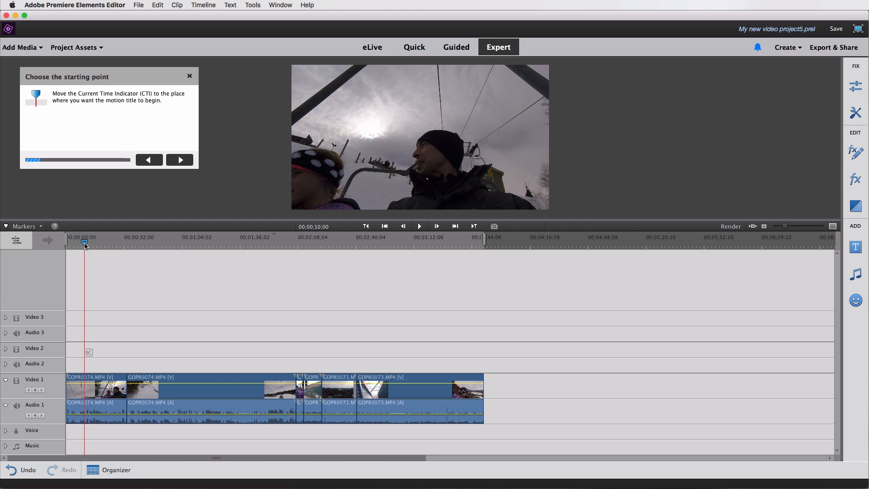
pyautogui.moveTo(85, 243); pyautogui.dragTo(82, 244)
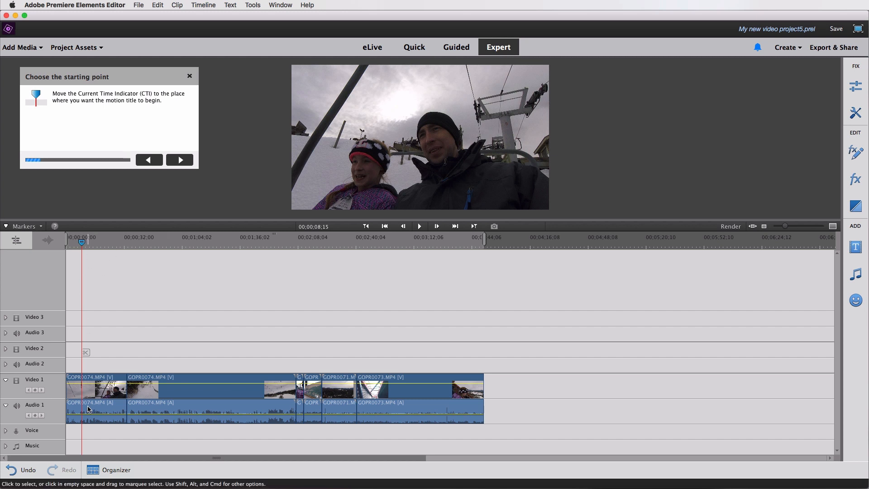
# Insert the OutdoorLabel title from Motion Titles - Contemporary at the current time indicator on the Video 1 track.
pyautogui.click(180, 161)
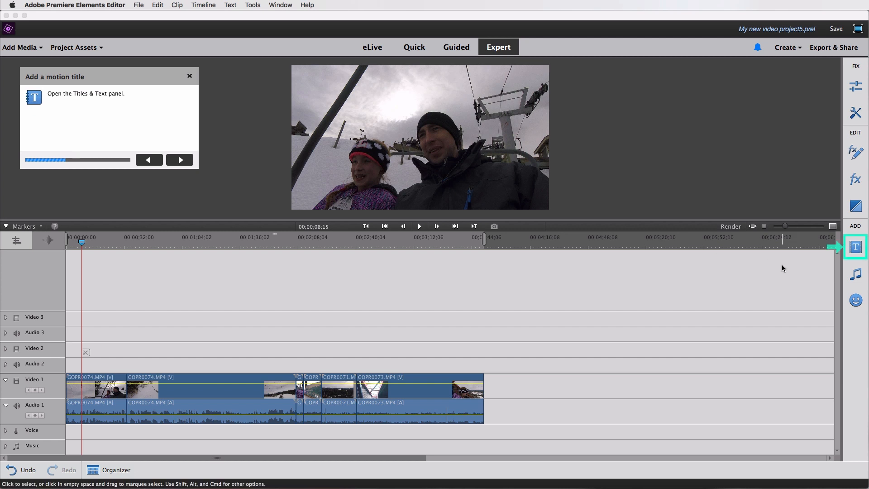
pyautogui.click(855, 247)
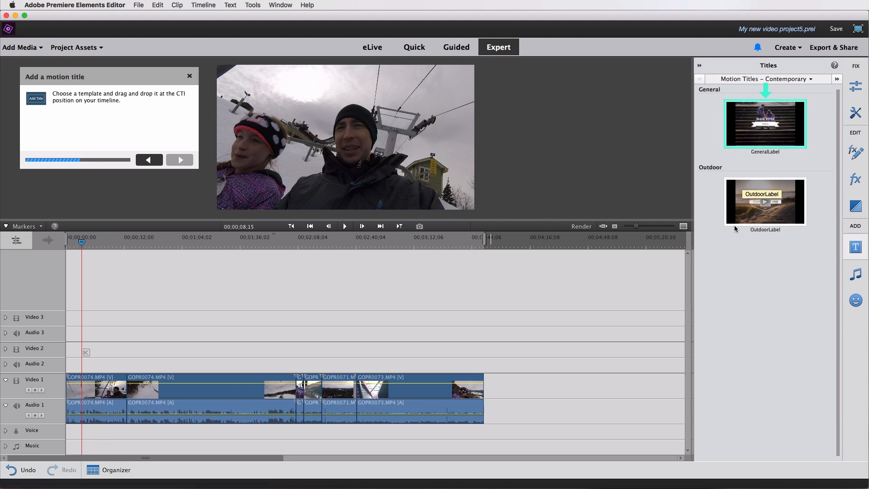
pyautogui.moveTo(741, 194)
pyautogui.mouseDown()
pyautogui.moveTo(201, 360)
pyautogui.moveTo(115, 351)
pyautogui.moveTo(85, 385)
pyautogui.mouseUp()
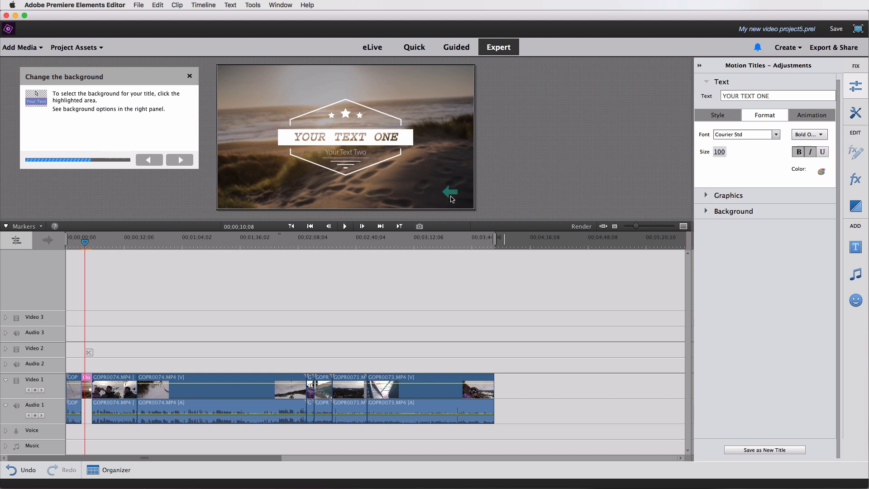
# Change the motion title's background to Freeze Frame and advance the guided edit to customizing the text.
pyautogui.click(435, 194)
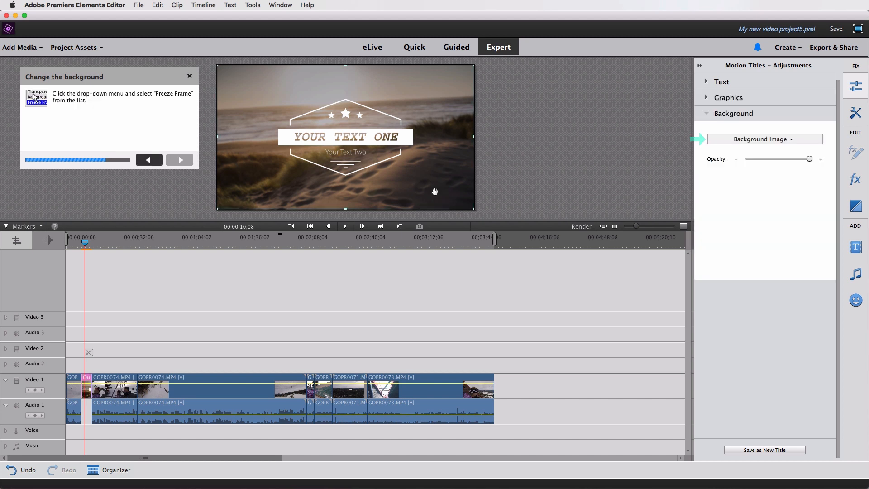
pyautogui.click(759, 140)
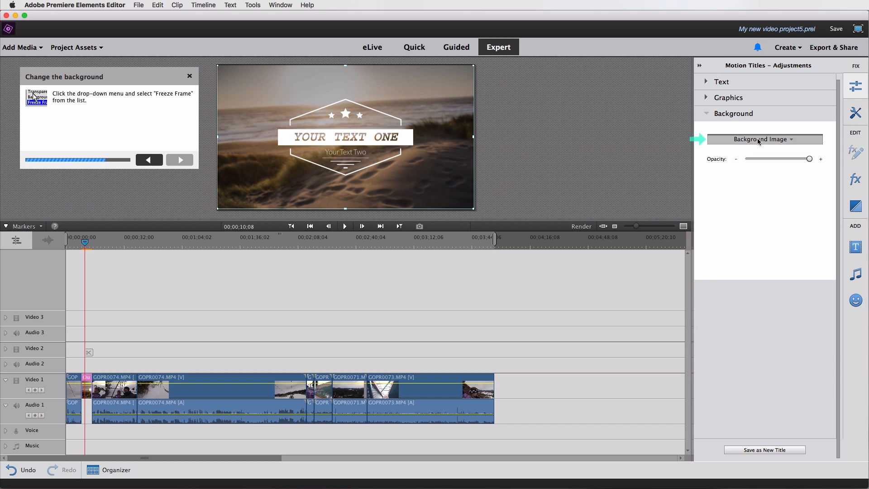
pyautogui.click(781, 142)
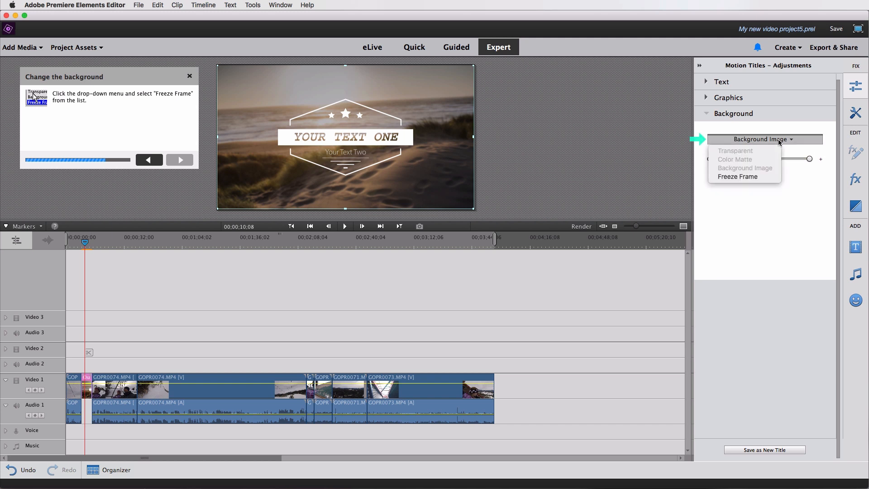
pyautogui.click(729, 179)
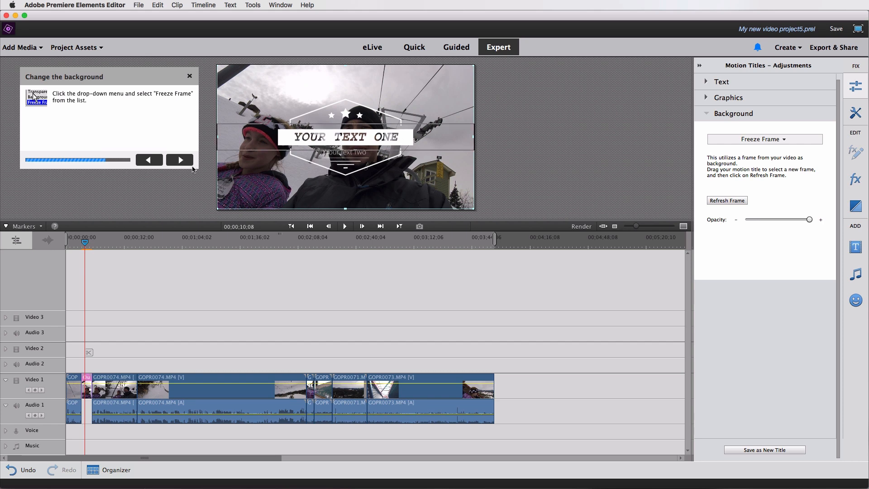
pyautogui.click(180, 159)
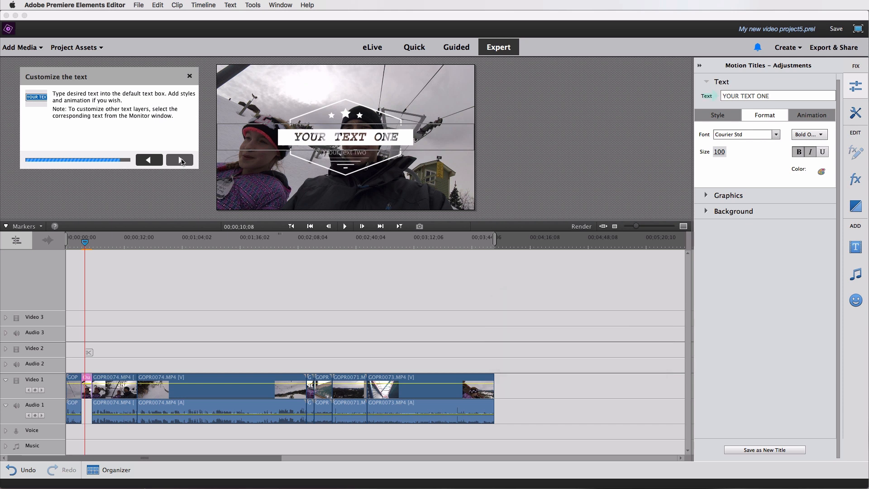
# Set the motion title's main text to "Lake Placid" and its second text line to "2017".
pyautogui.click(747, 96)
pyautogui.write('Lake Placid')
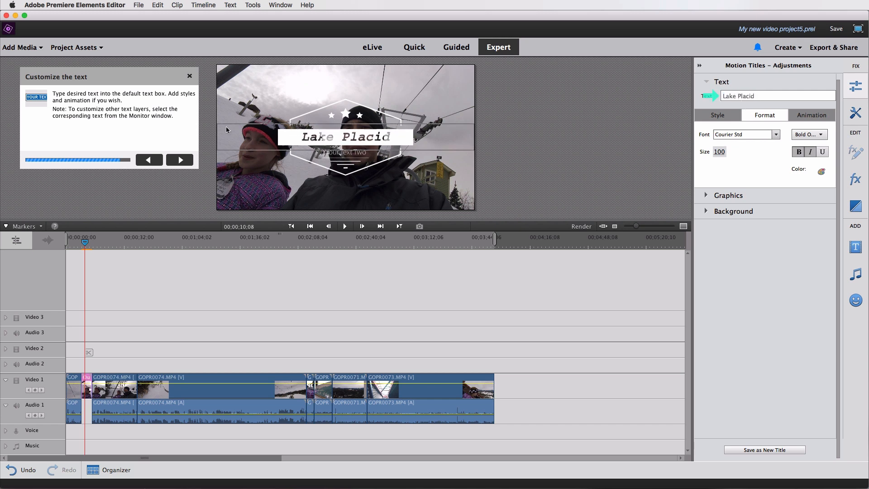
pyautogui.click(346, 157)
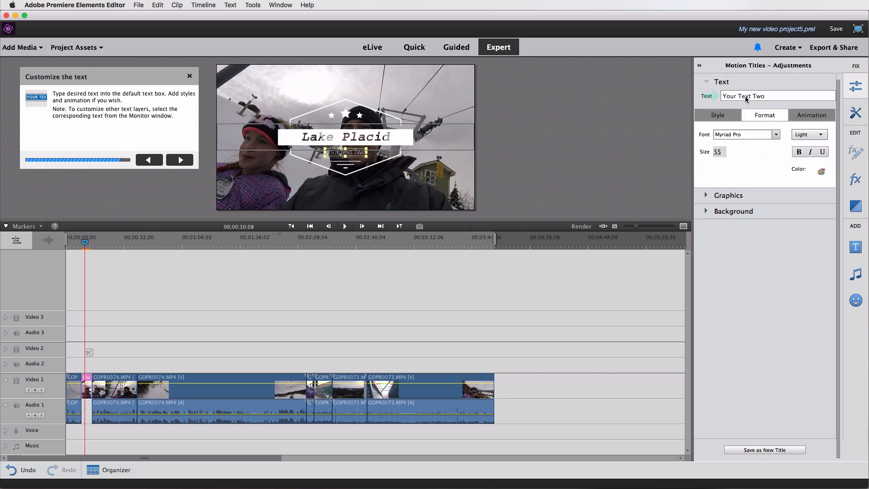
pyautogui.tripleClick(746, 99)
pyautogui.write('2017')
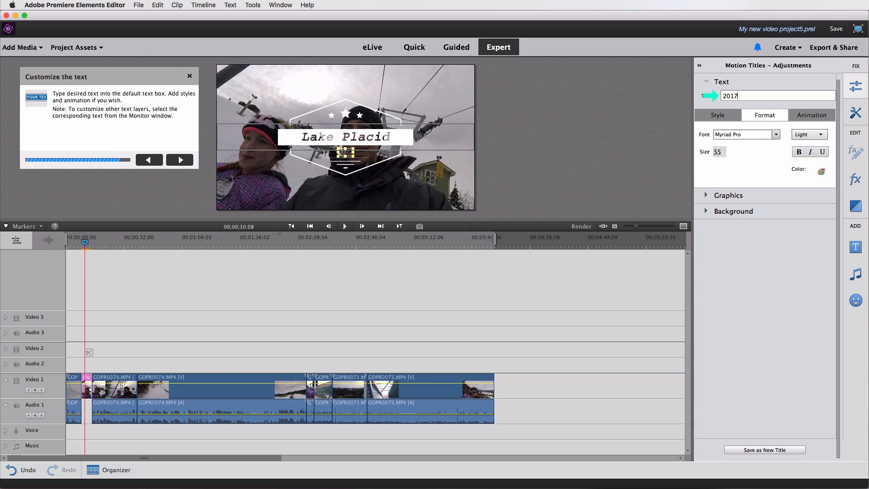
# Set the font of the "2017" line to Myriad Web Pro and advance the guided edit past text customization.
pyautogui.click(776, 134)
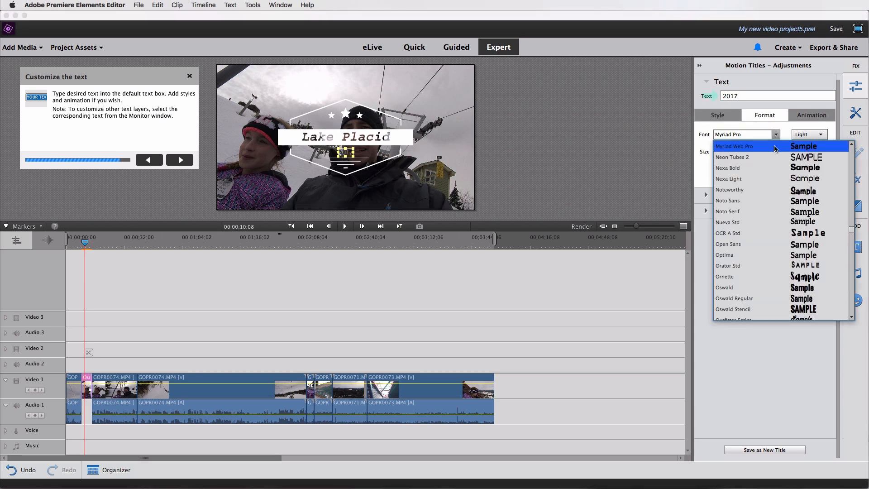
pyautogui.click(775, 148)
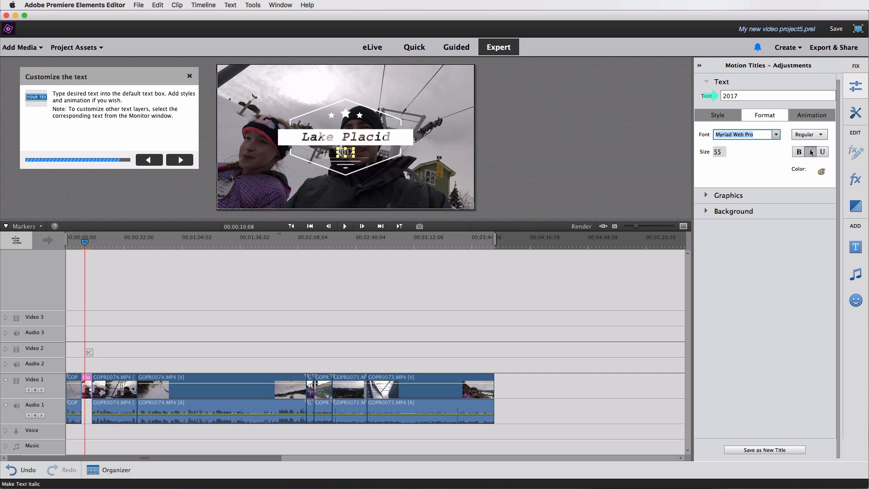
pyautogui.click(180, 160)
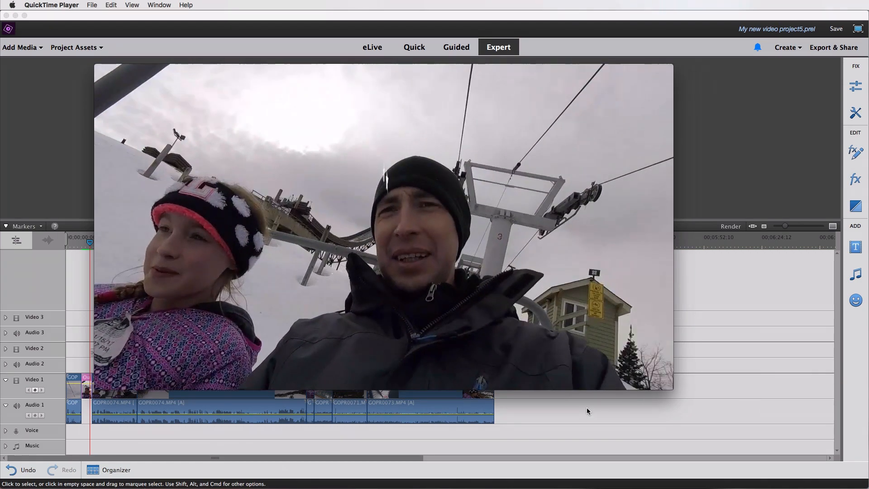
# Review the freeze-frame title in My new video project 6.mp4 in QuickTime Player, replaying it from about 00:08.
pyautogui.moveTo(374, 364)
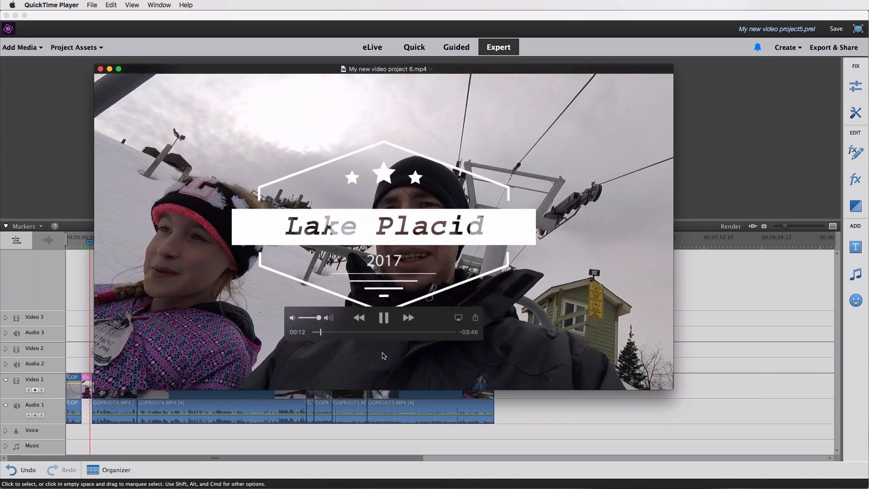
pyautogui.click(384, 319)
pyautogui.moveTo(320, 334); pyautogui.dragTo(318, 334)
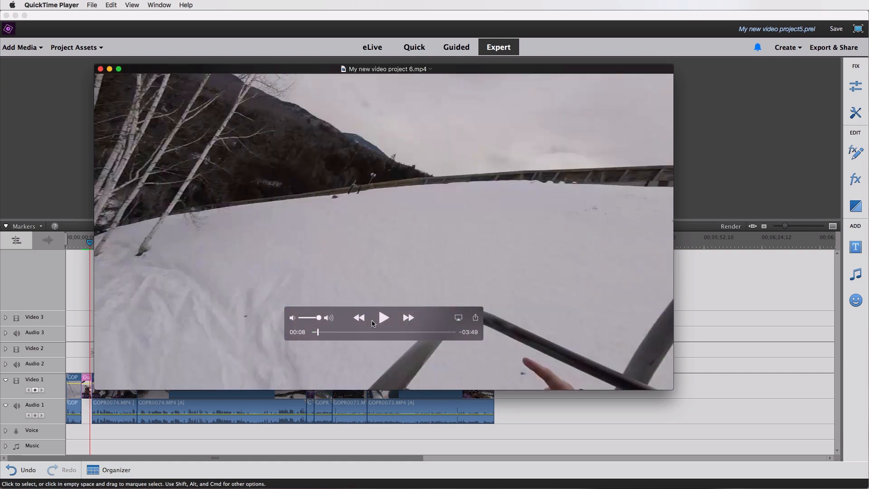
pyautogui.click(384, 318)
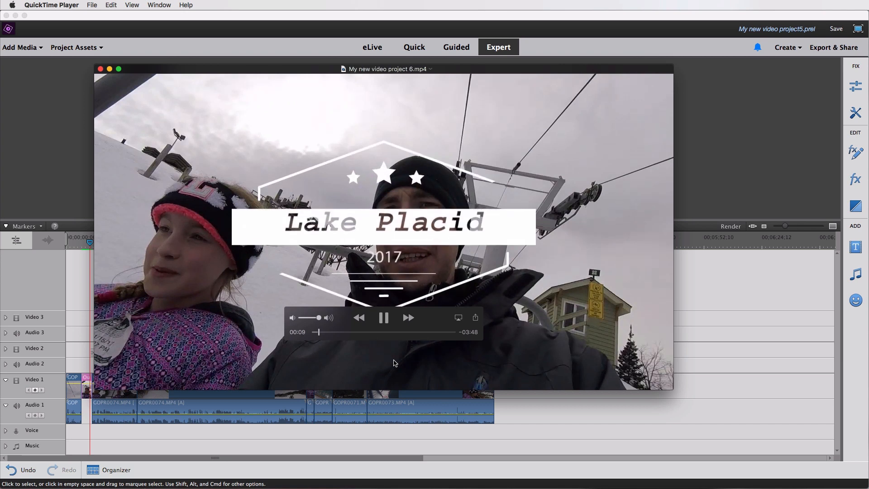
pyautogui.click(383, 318)
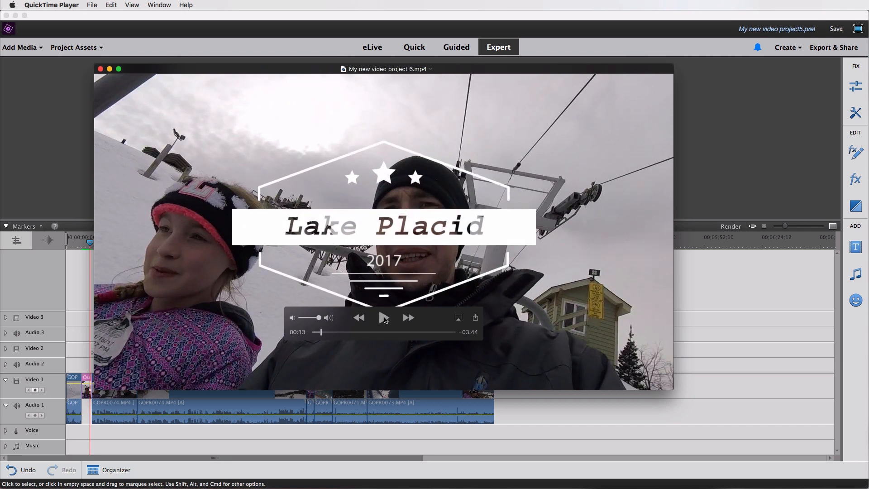
pyautogui.click(384, 319)
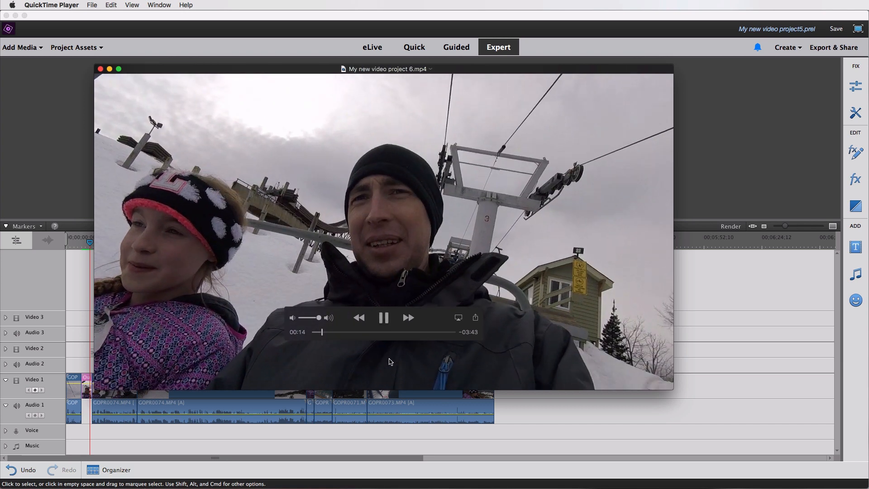
# Close the reviewed video in QuickTime Player and open the Export & Share options in Premiere Elements.
pyautogui.click(384, 319)
pyautogui.press('super+w')
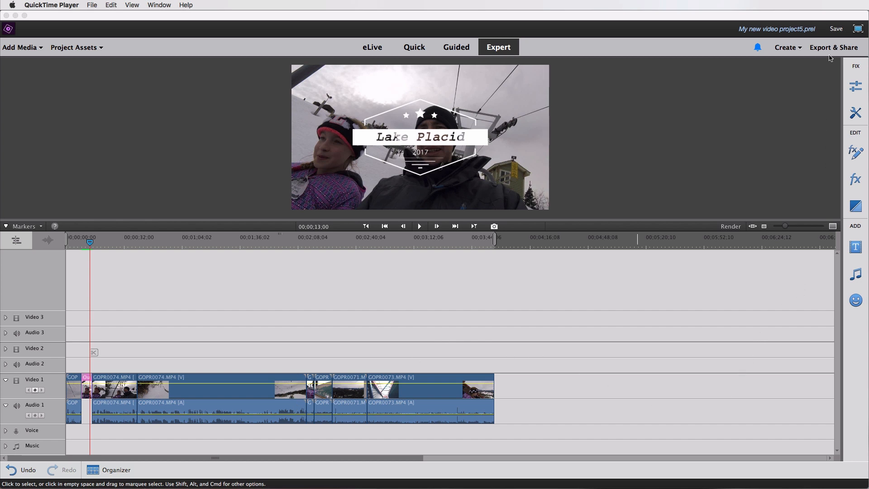
pyautogui.click(833, 41)
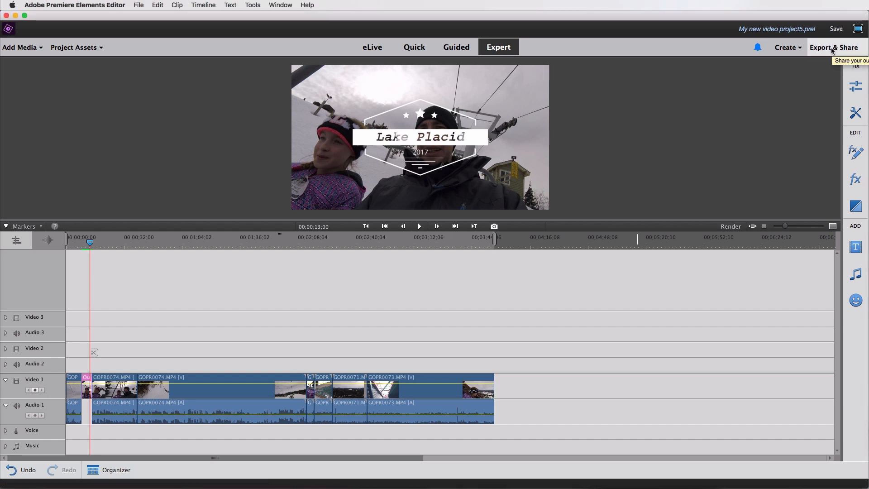
pyautogui.click(832, 48)
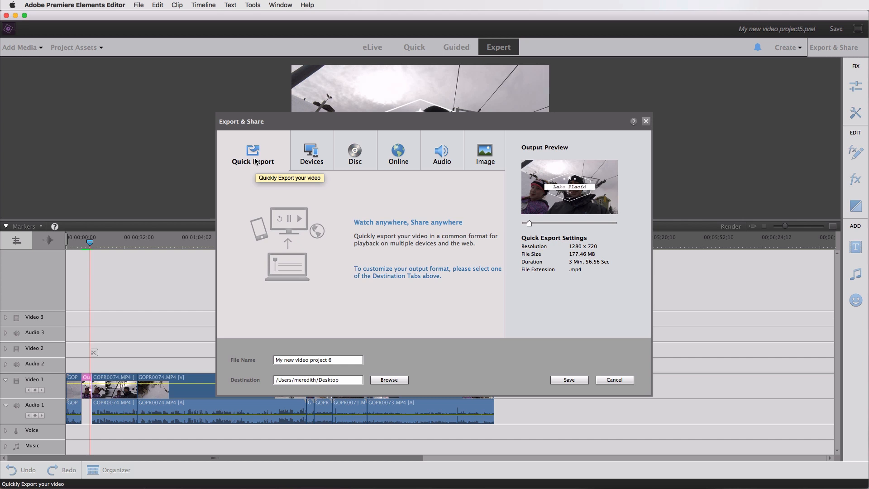
# Choose a Devices export for Computer playback with MP4 - H.264 as the format.
pyautogui.click(311, 158)
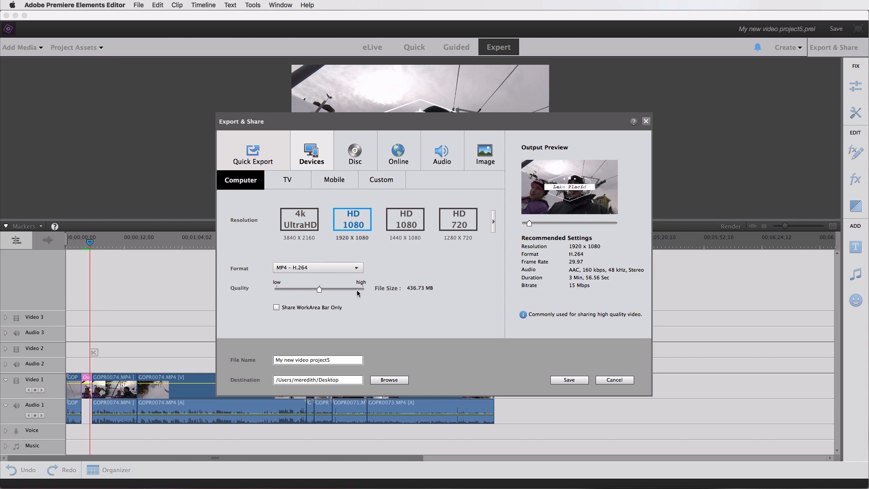
pyautogui.click(308, 271)
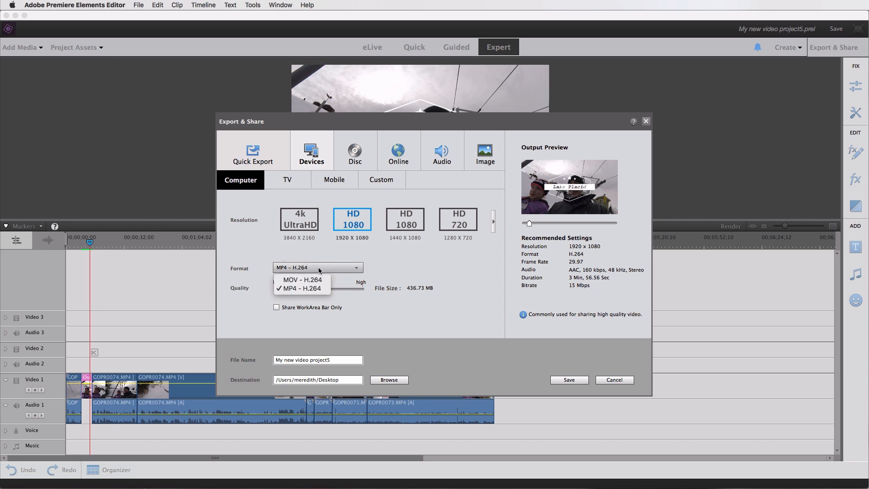
pyautogui.click(317, 291)
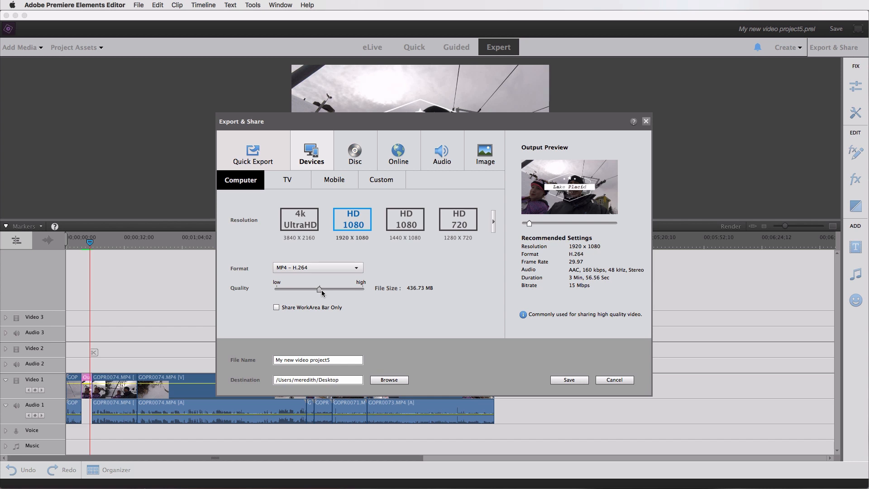
# Try the export quality at its highest and lowest settings, and return it to the middle.
pyautogui.moveTo(322, 293); pyautogui.dragTo(364, 291)
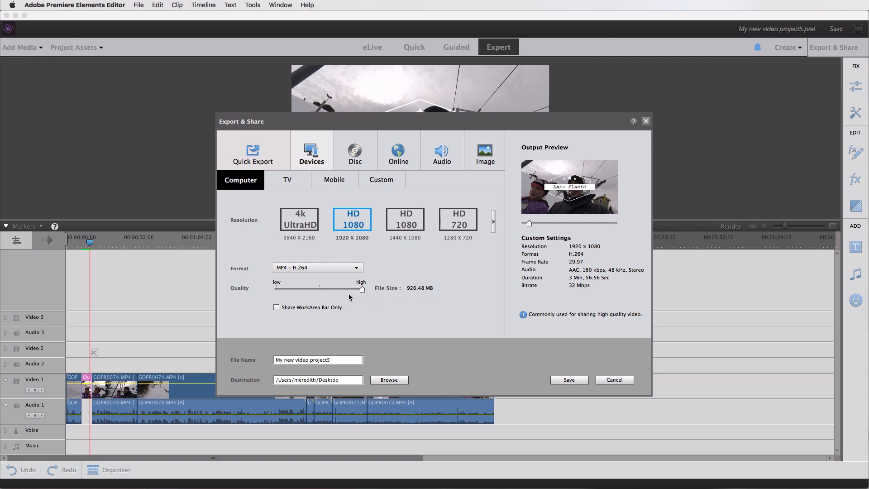
pyautogui.moveTo(362, 291); pyautogui.dragTo(276, 292)
pyautogui.moveTo(320, 289)
pyautogui.mouseDown()
pyautogui.moveTo(362, 292)
pyautogui.moveTo(320, 293)
pyautogui.mouseUp()
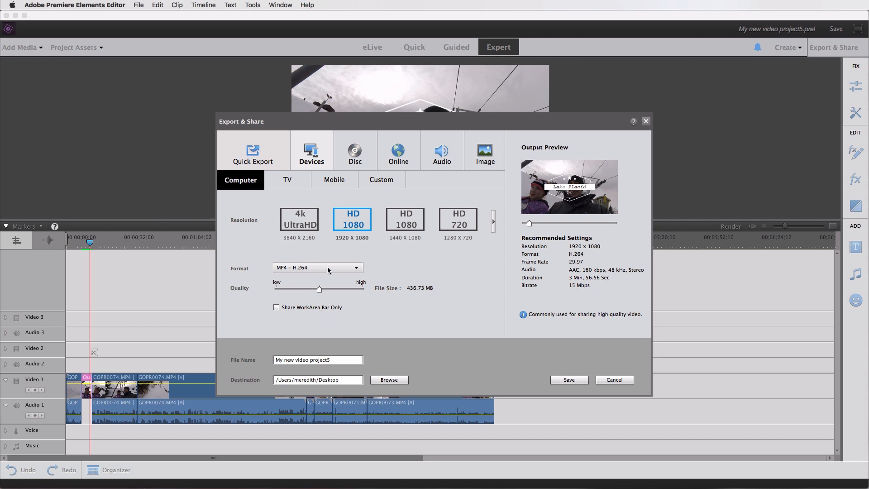
# Name the export file "lake placid 2017" and save the video to the Desktop.
pyautogui.tripleClick(334, 361)
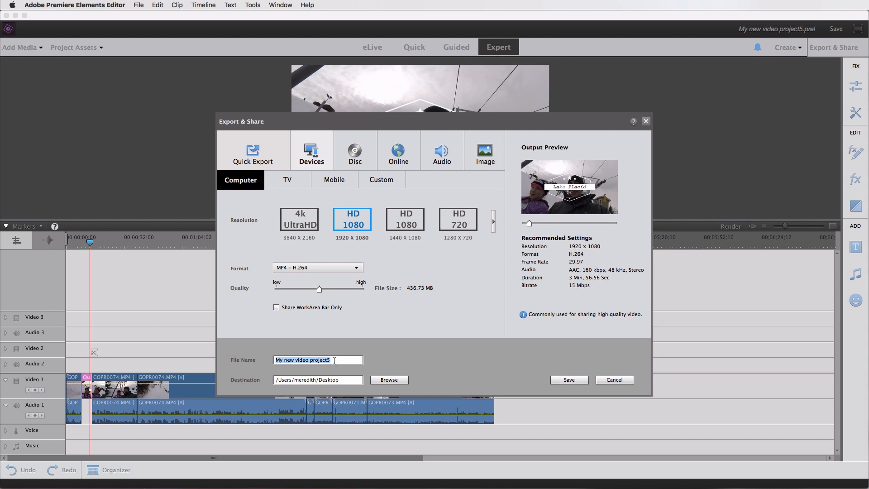
pyautogui.write('lake pl')
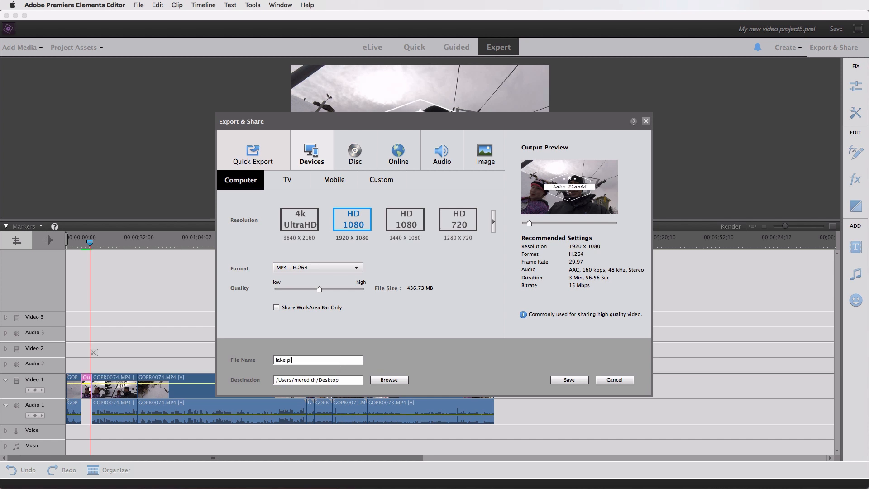
pyautogui.write('acid 2017')
pyautogui.click(570, 380)
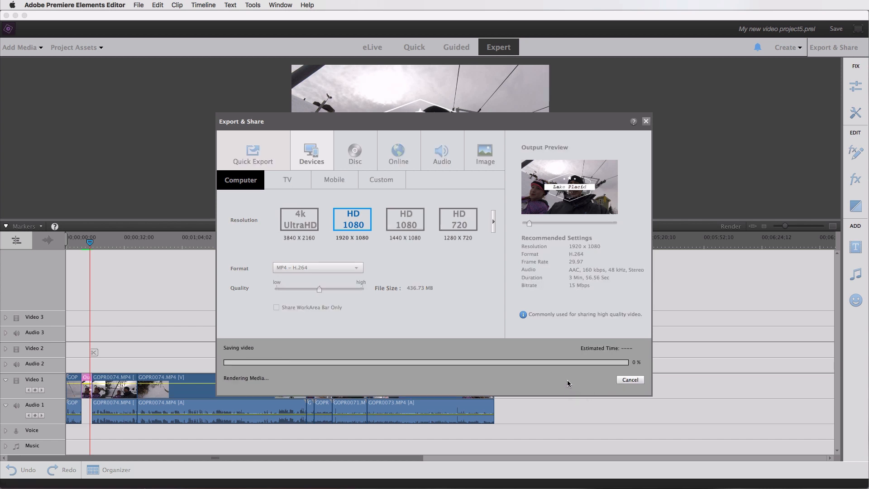